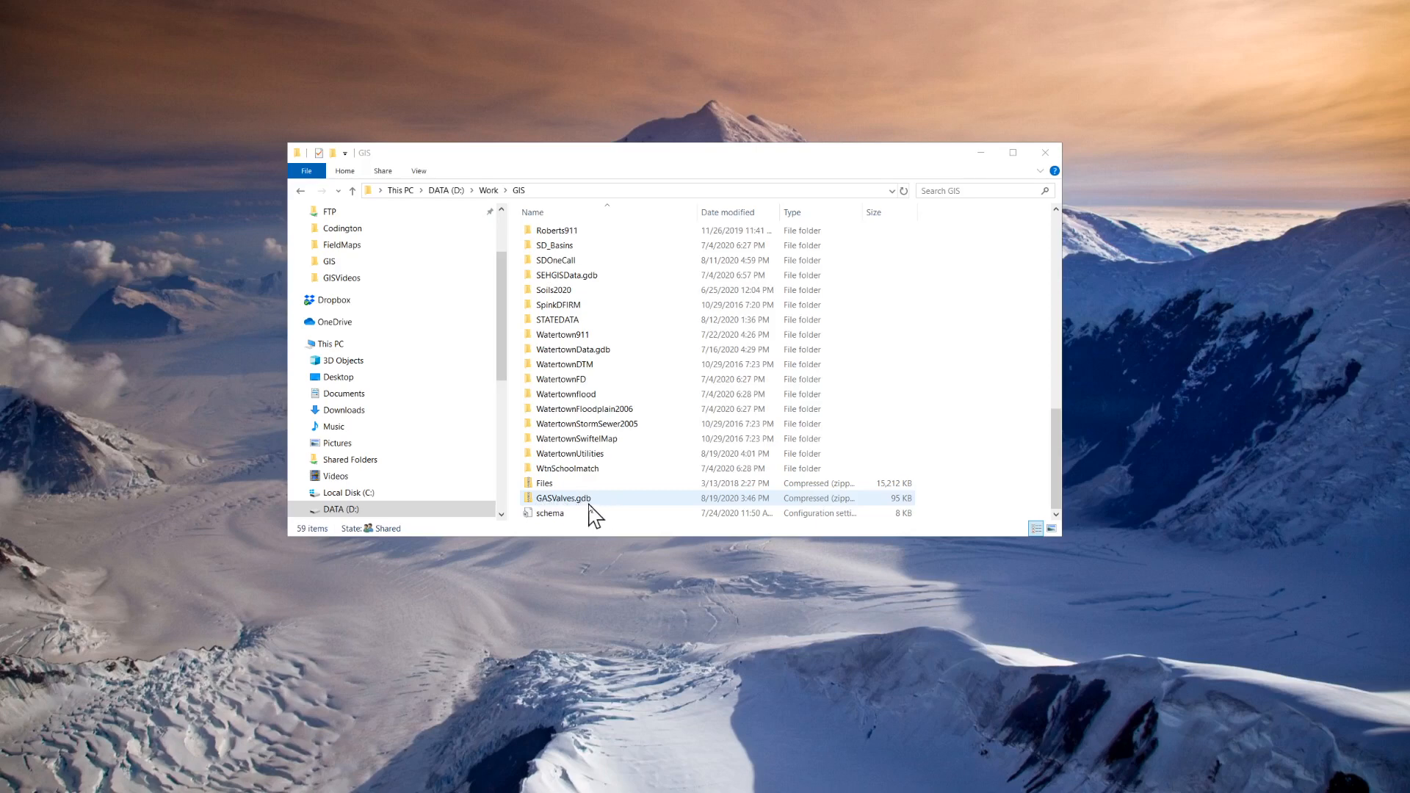
Extract the zipped GASValves.gdb archive into D:\Work\GIS\GASValves.gdb
right_click(544, 502)
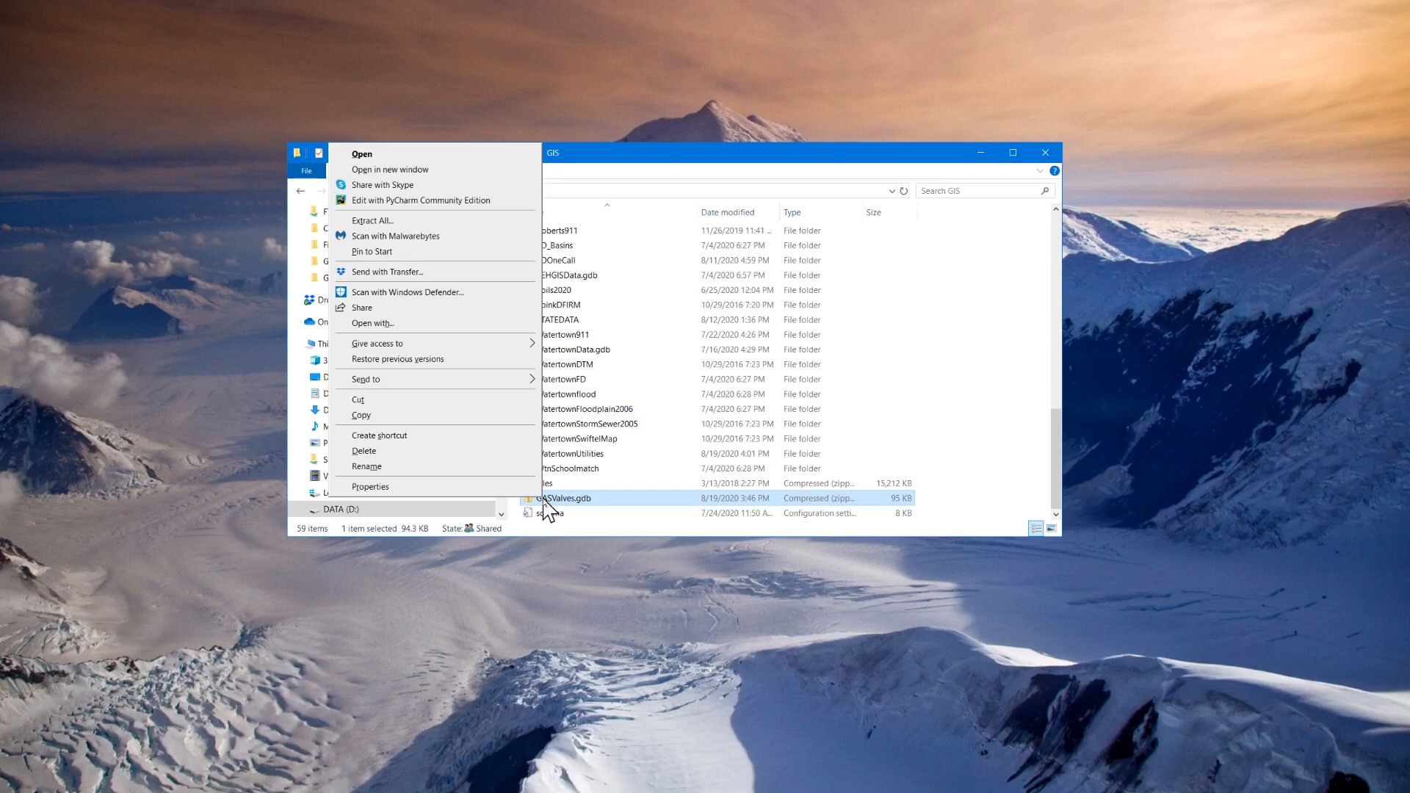
left_click(384, 223)
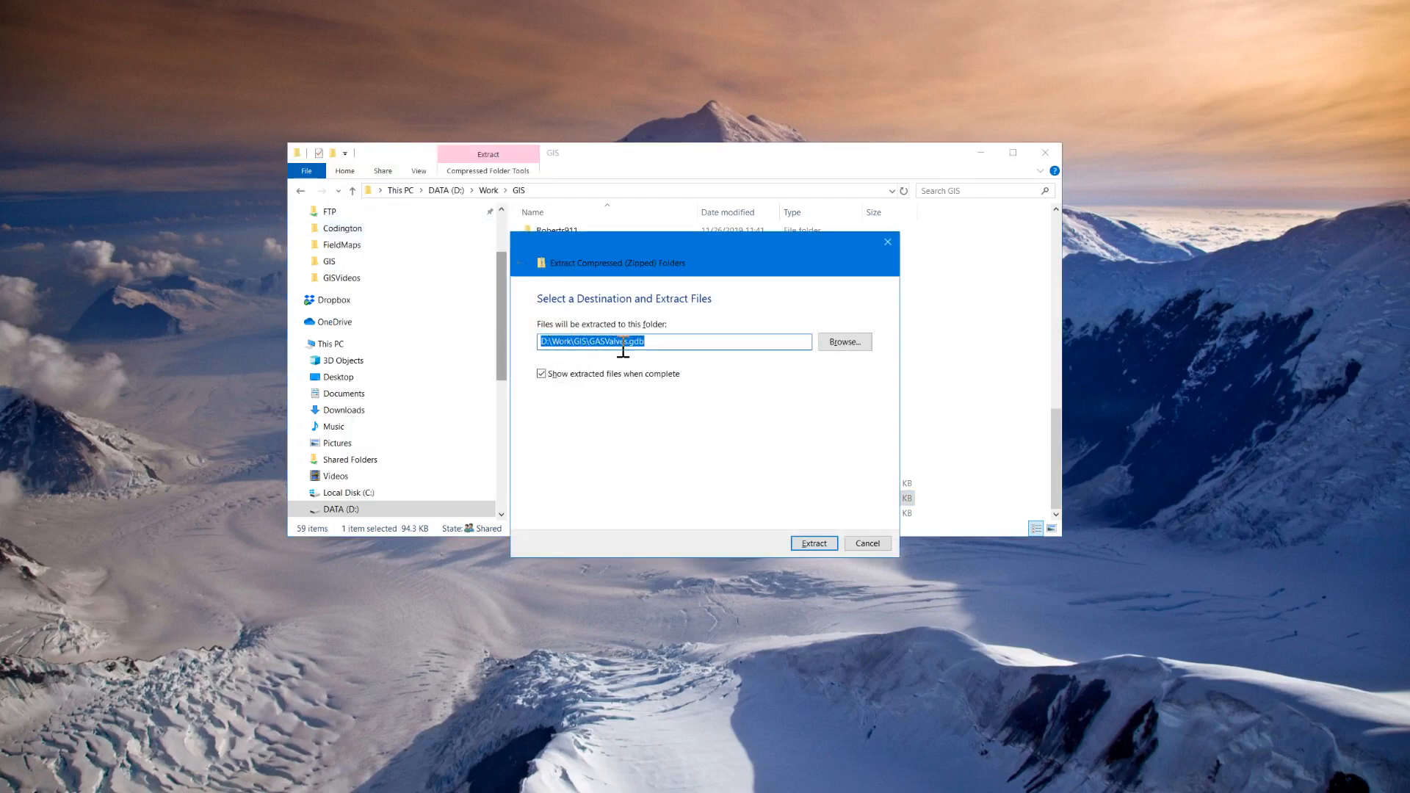
left_click(824, 544)
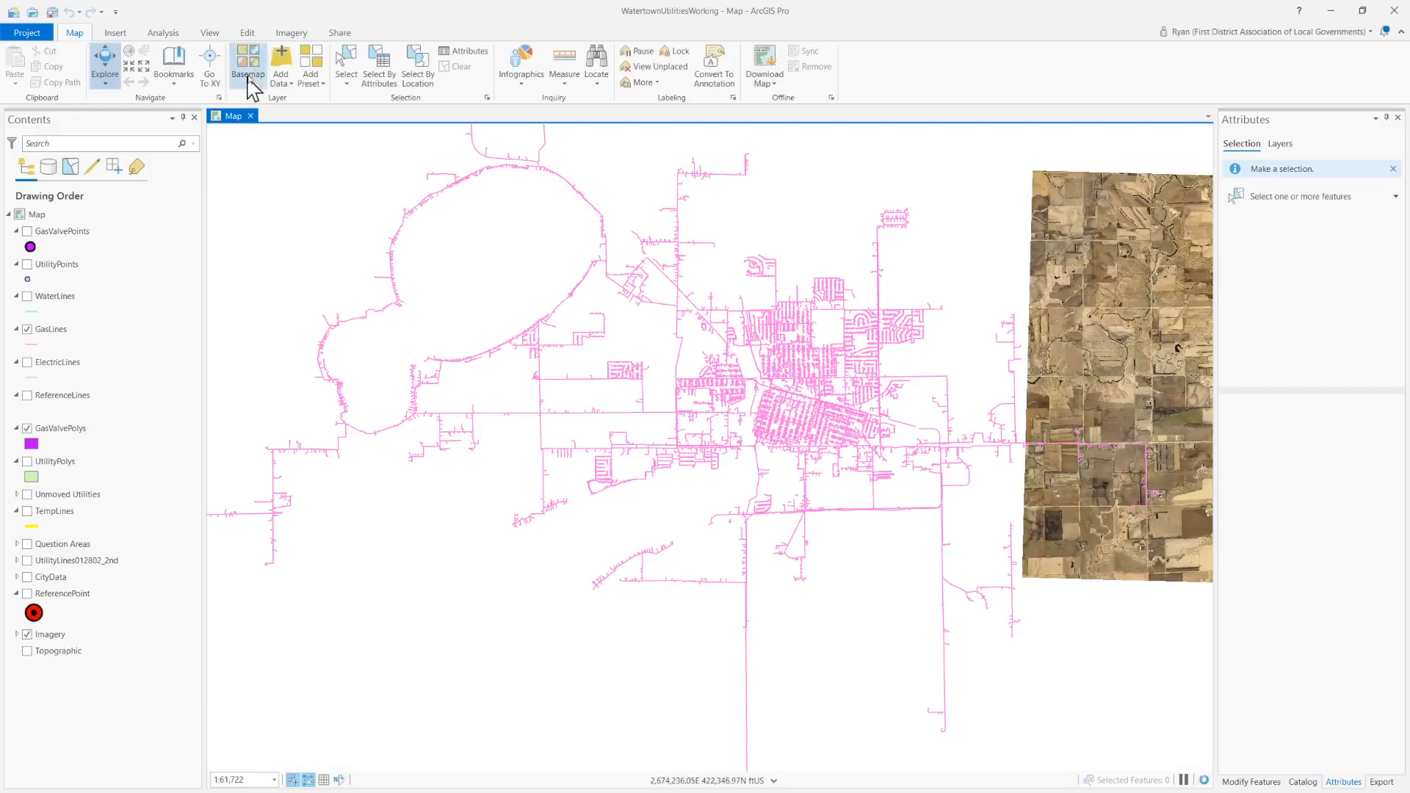
Switch to the WatertownUtilitiesWorking project in ArcGIS Pro and remove the GasValvePoints layer from the map
left_click(66, 232)
right_click(70, 237)
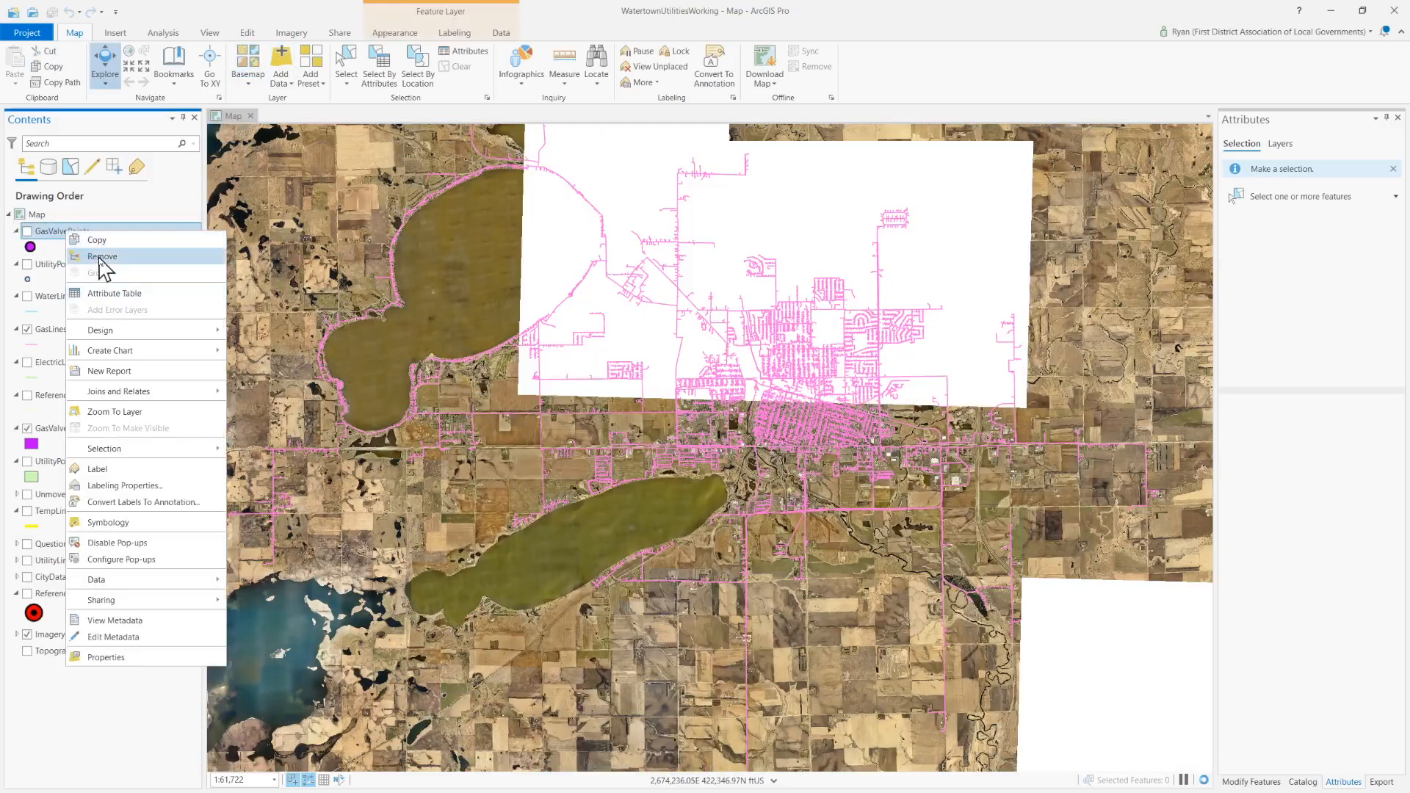
left_click(101, 263)
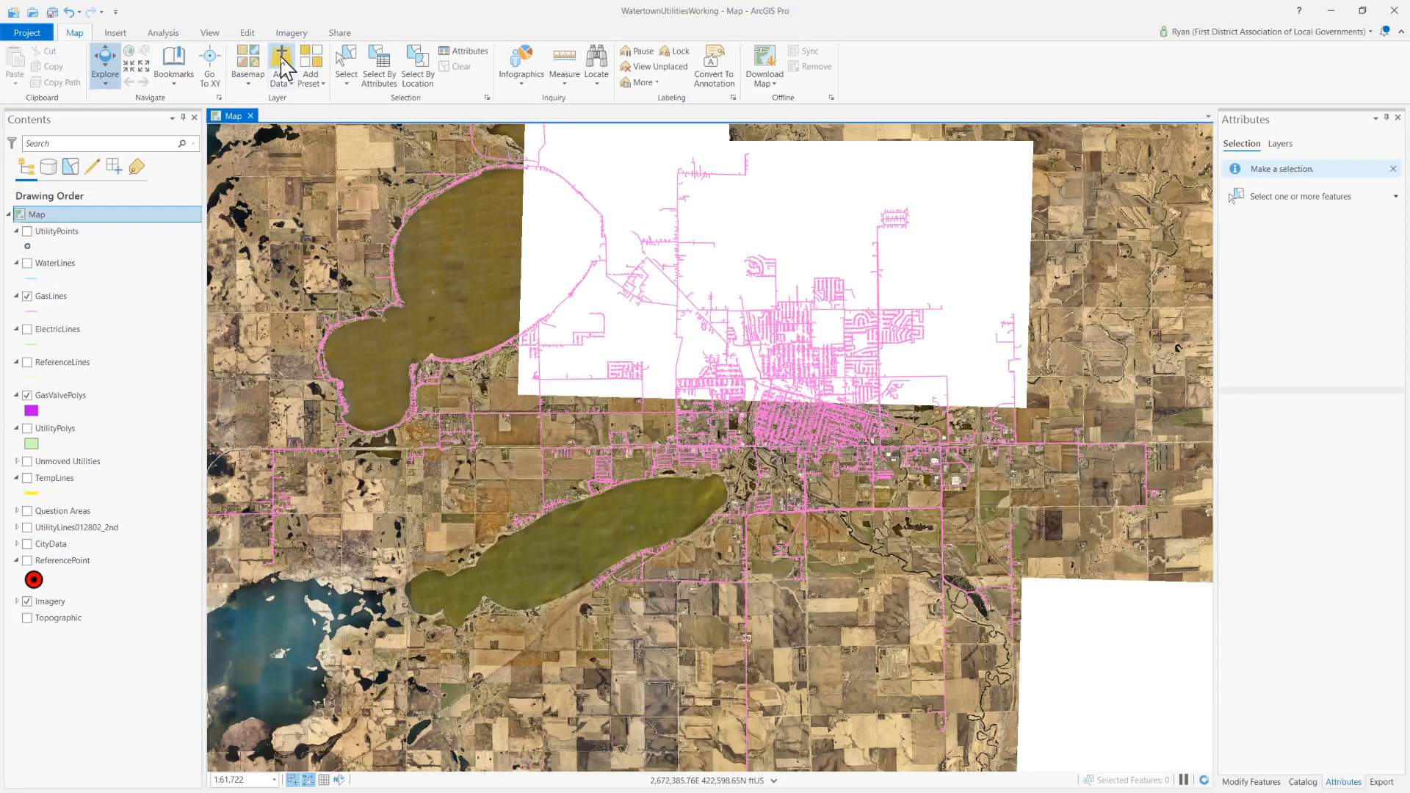
Start adding data to the map and browse the Work folder connection through GIS and GASValves.gdb to the GASValves.gdb file geodatabase
left_click(283, 70)
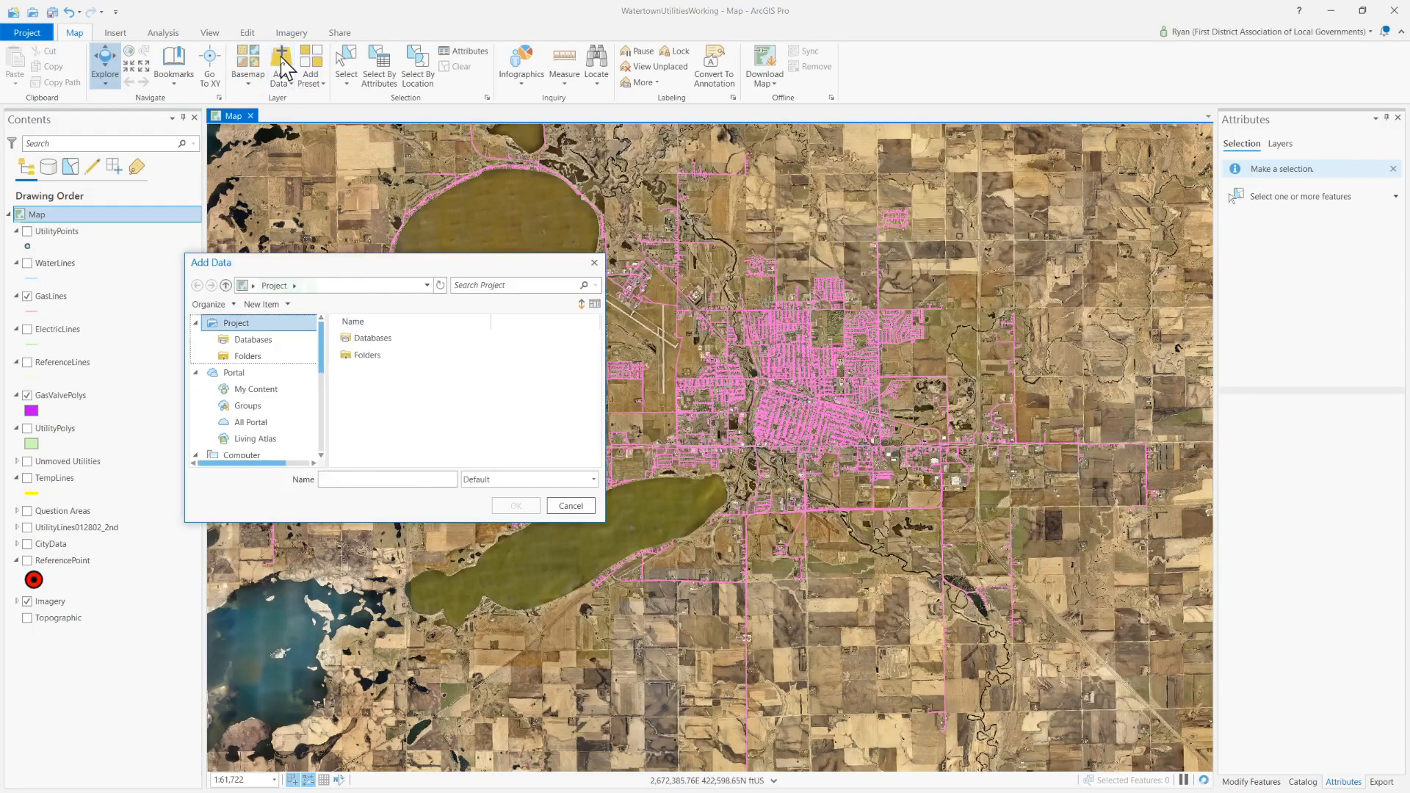
left_click(253, 355)
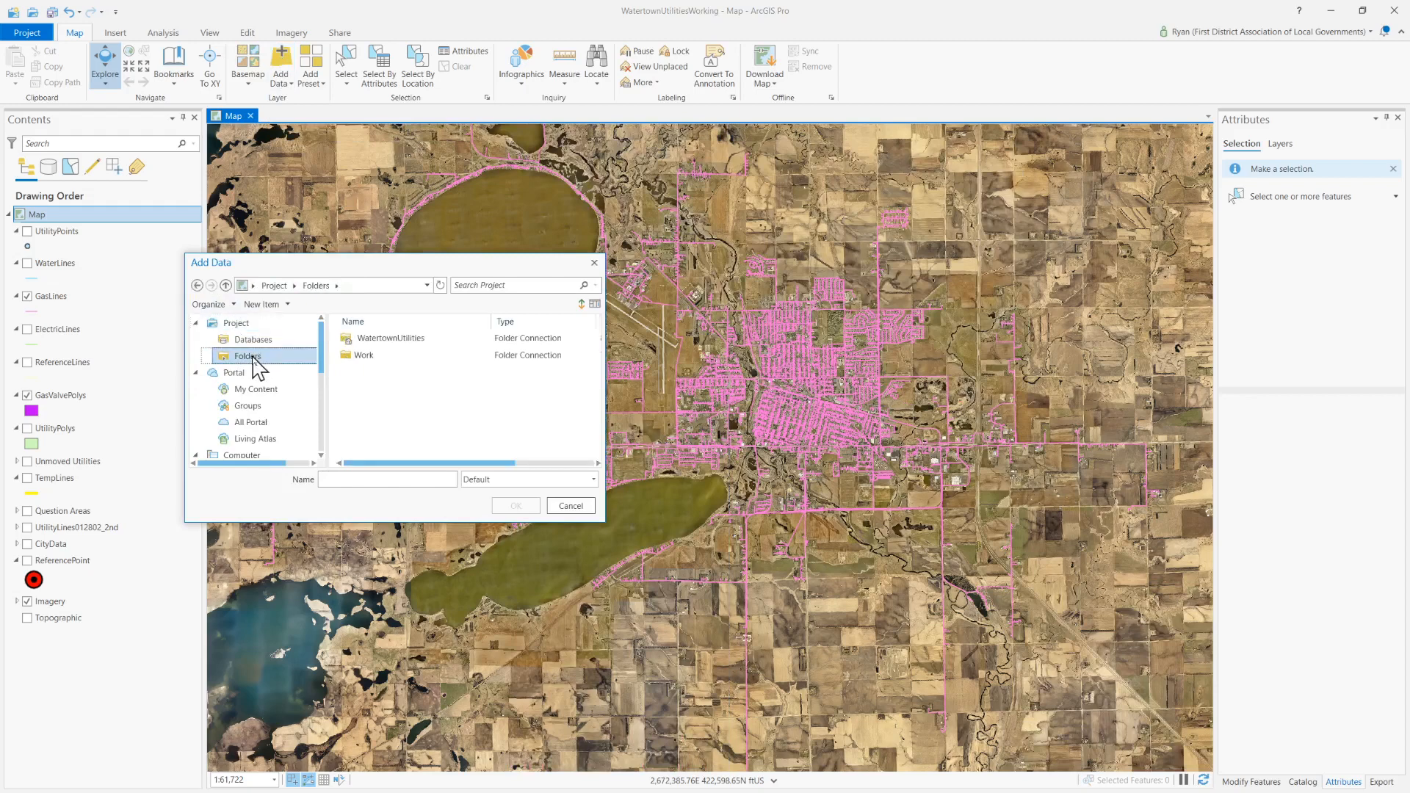
double_click(360, 357)
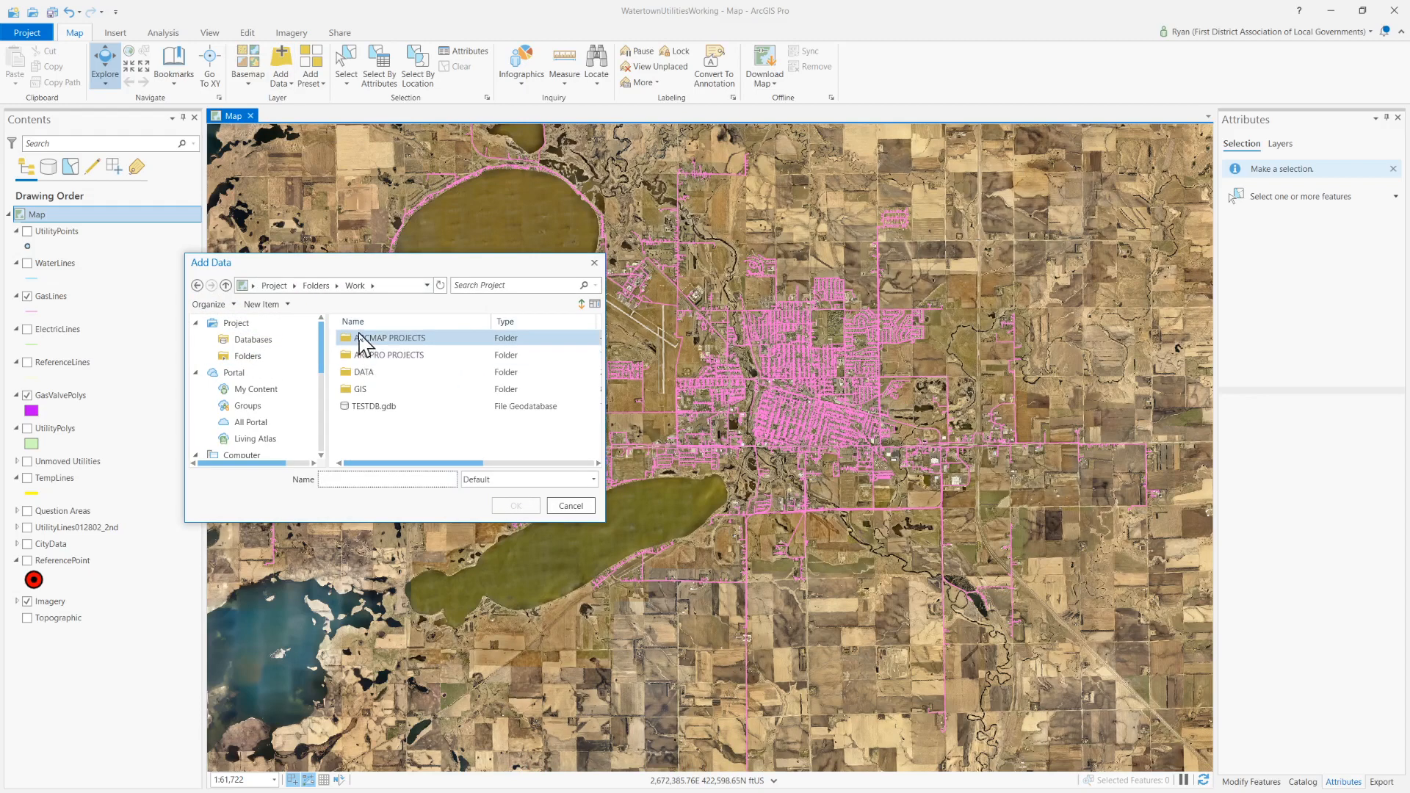
left_click(351, 389)
double_click(350, 387)
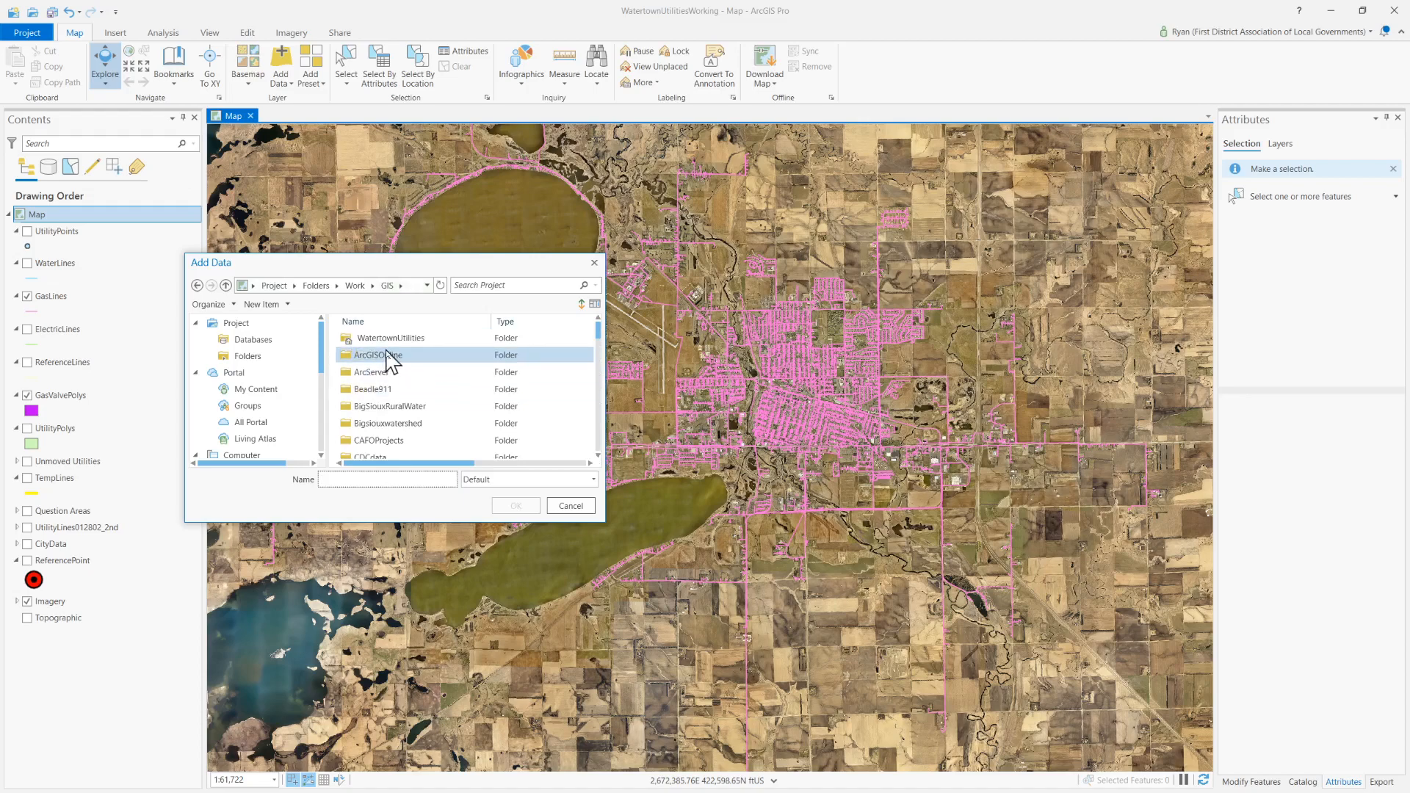
scroll(375, 386, "down", 3)
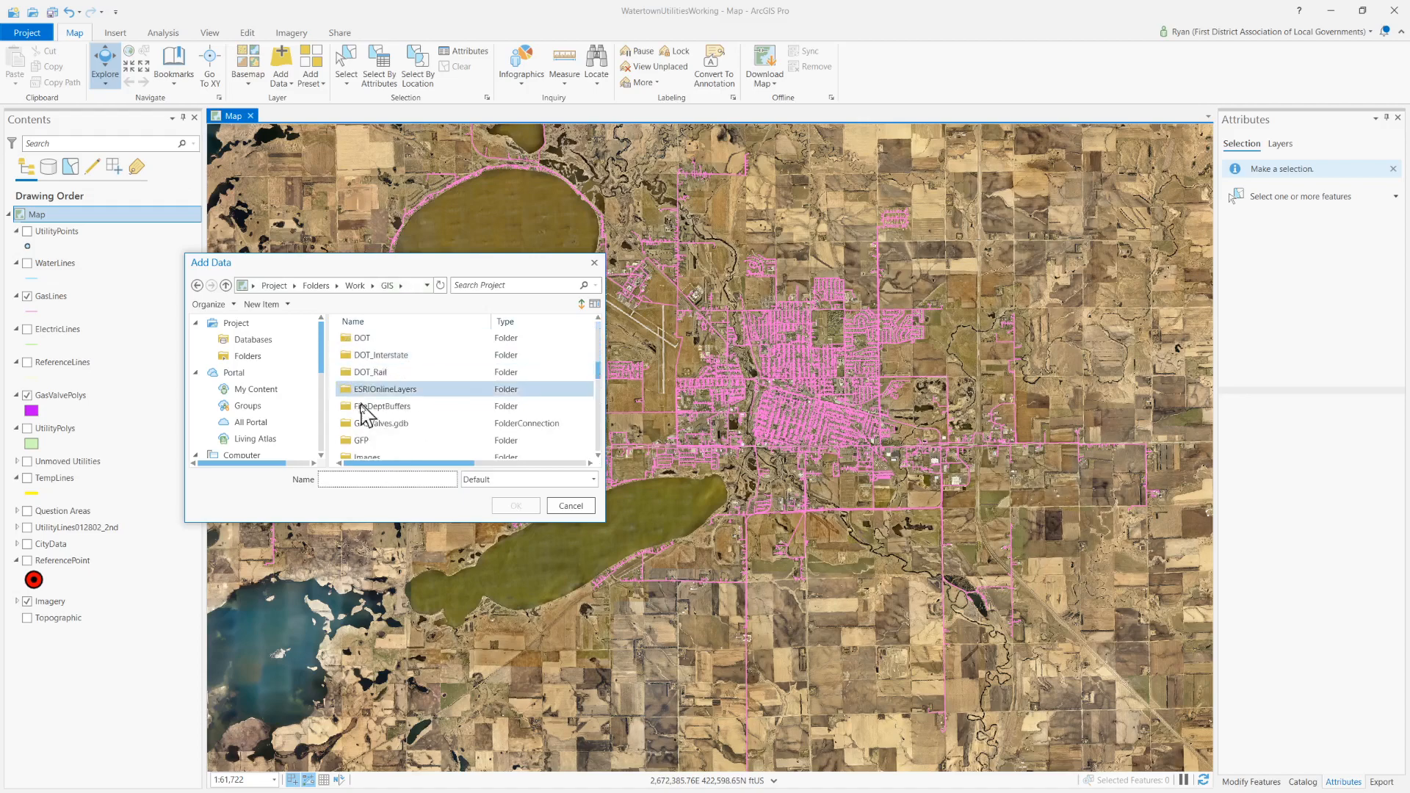
left_click(353, 423)
double_click(353, 424)
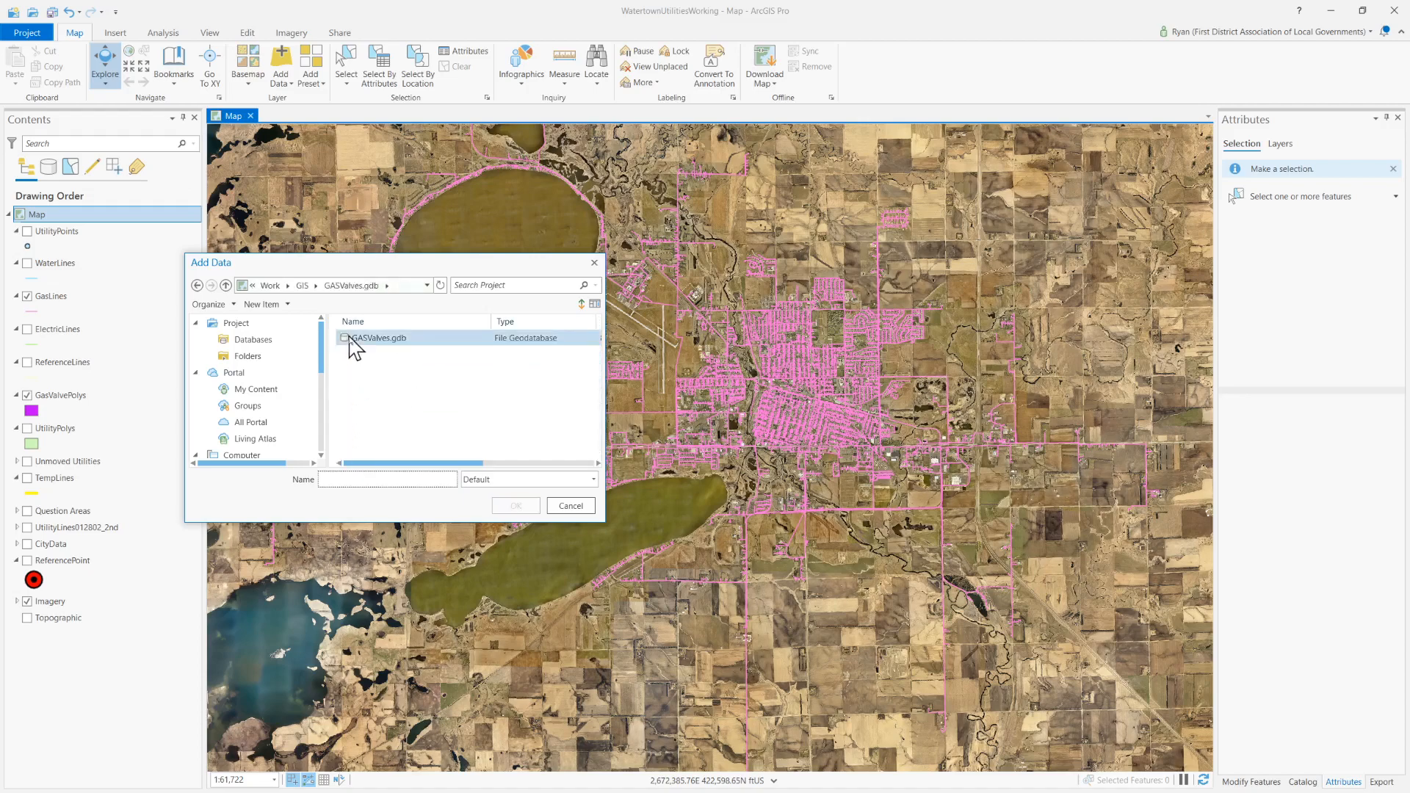
double_click(351, 340)
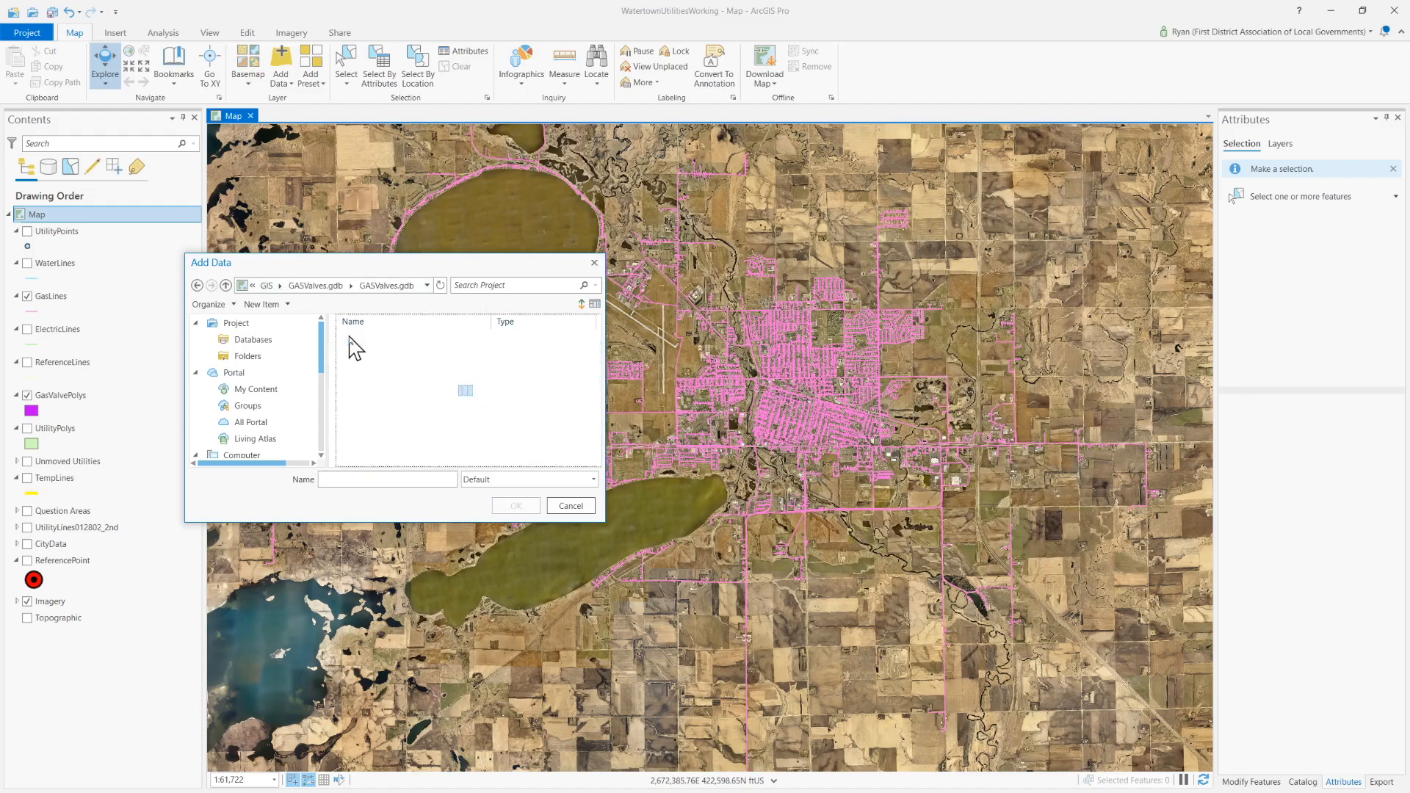
Add the GasValvePoints feature class from the geodatabase's Datasets feature dataset to the map
left_click(350, 339)
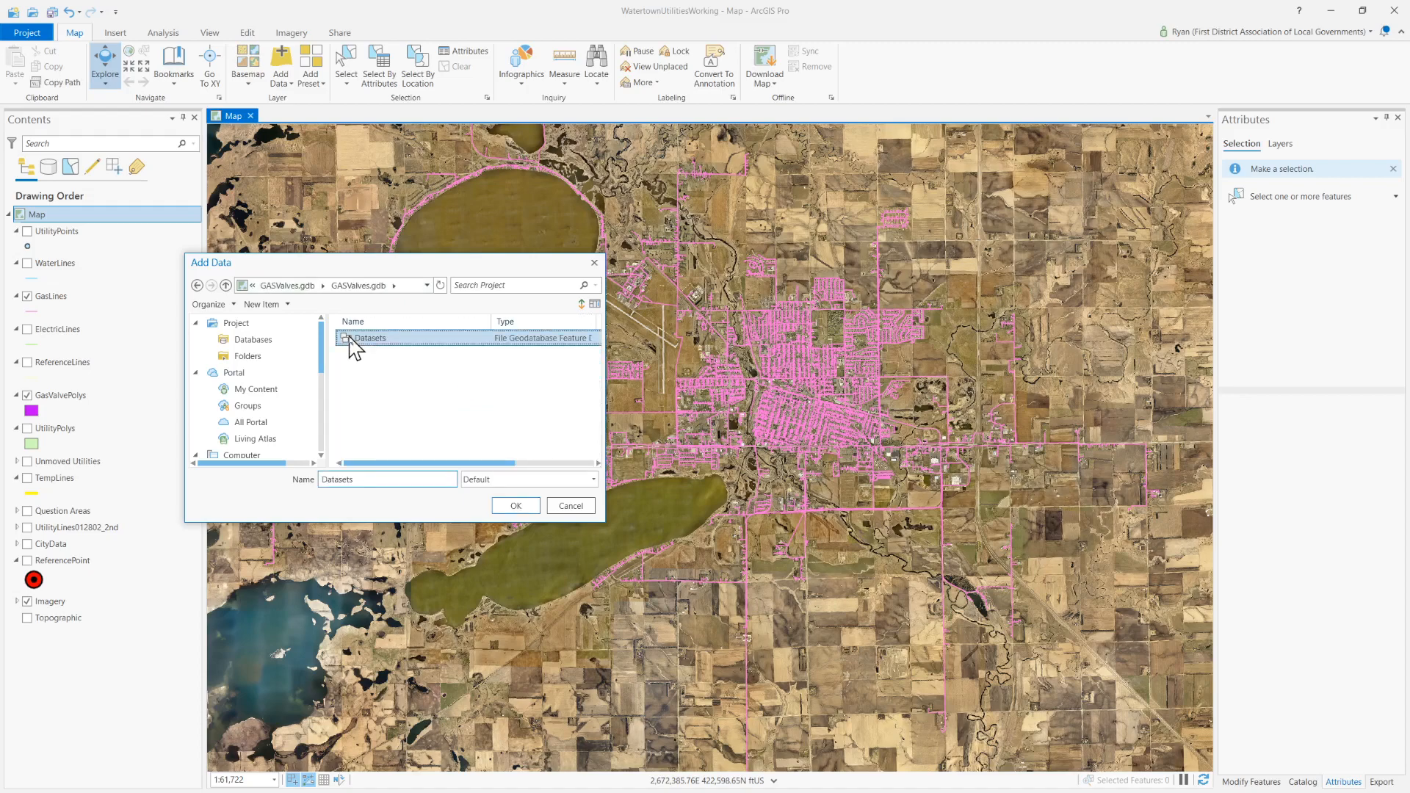
double_click(350, 339)
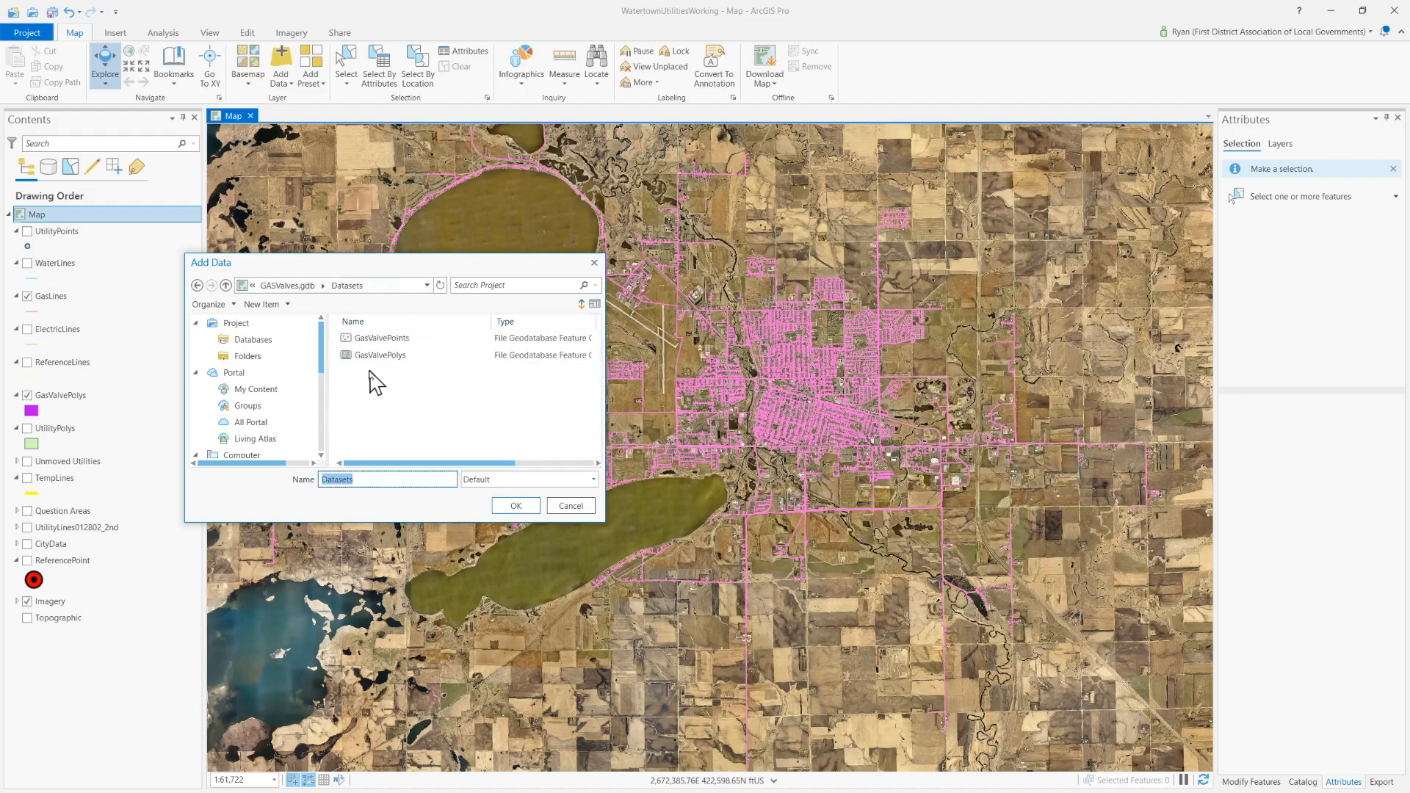
left_click(367, 356)
left_click(370, 340)
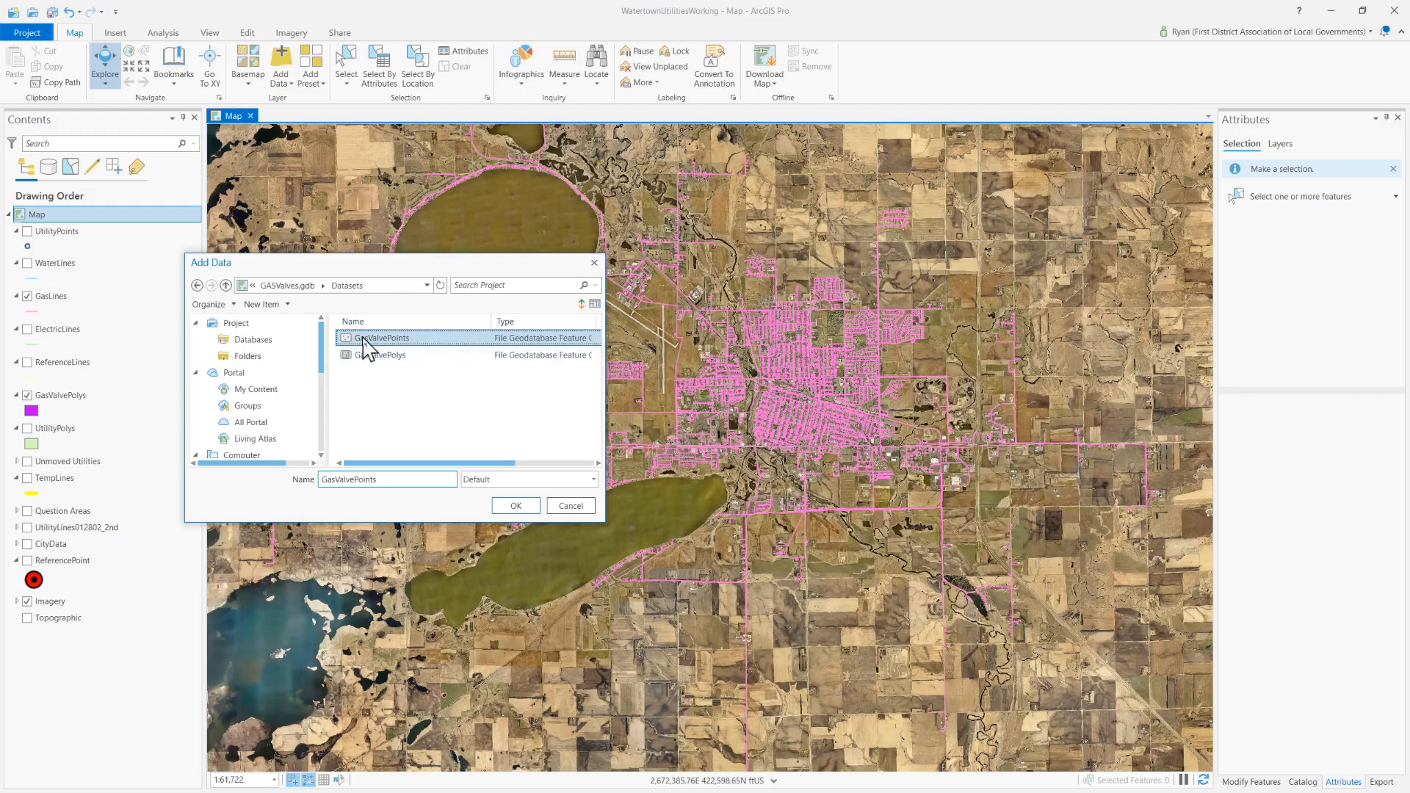
left_click(516, 506)
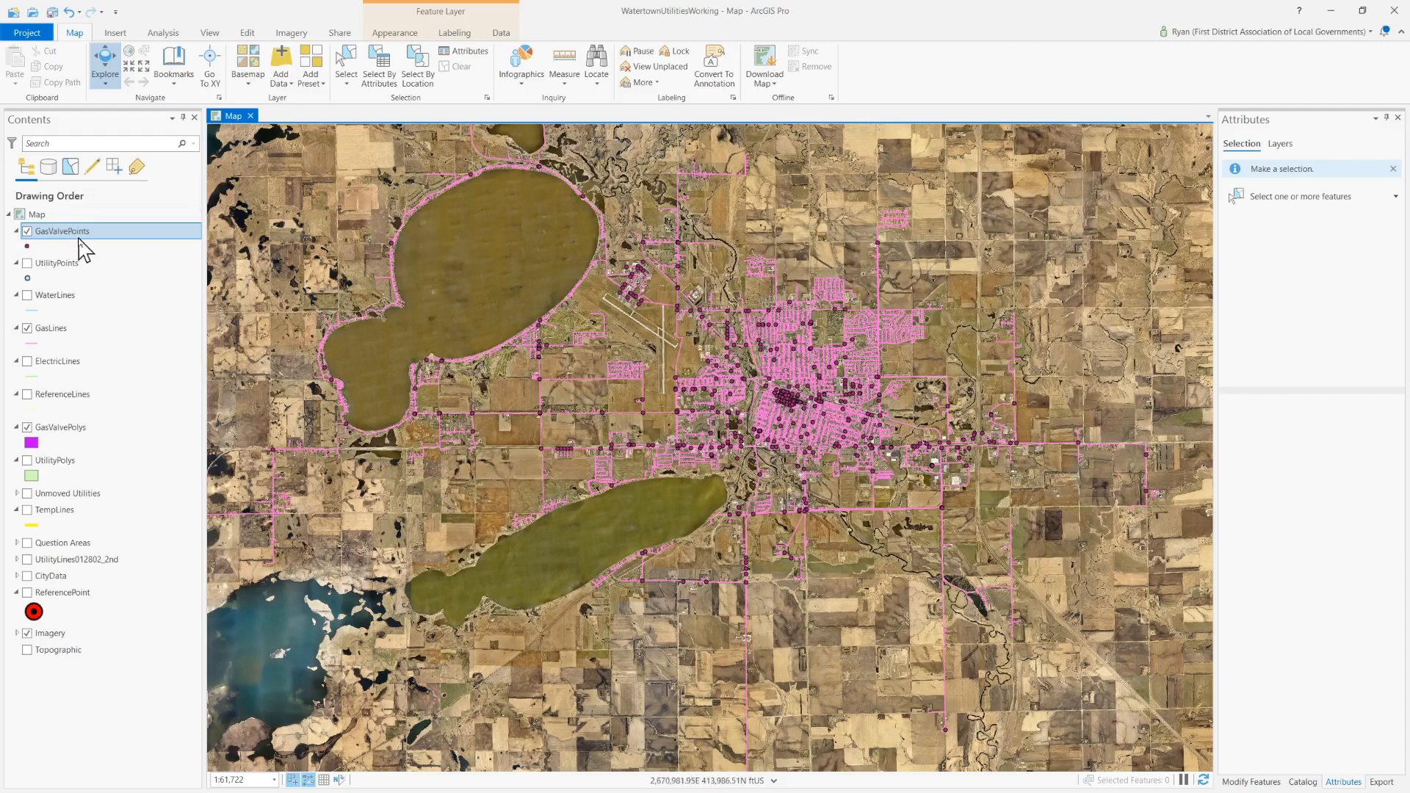
Export the GasValvePoints layer's features to the FinalDatasets feature dataset in WMU.gdb as GasValvesPoints
right_click(63, 229)
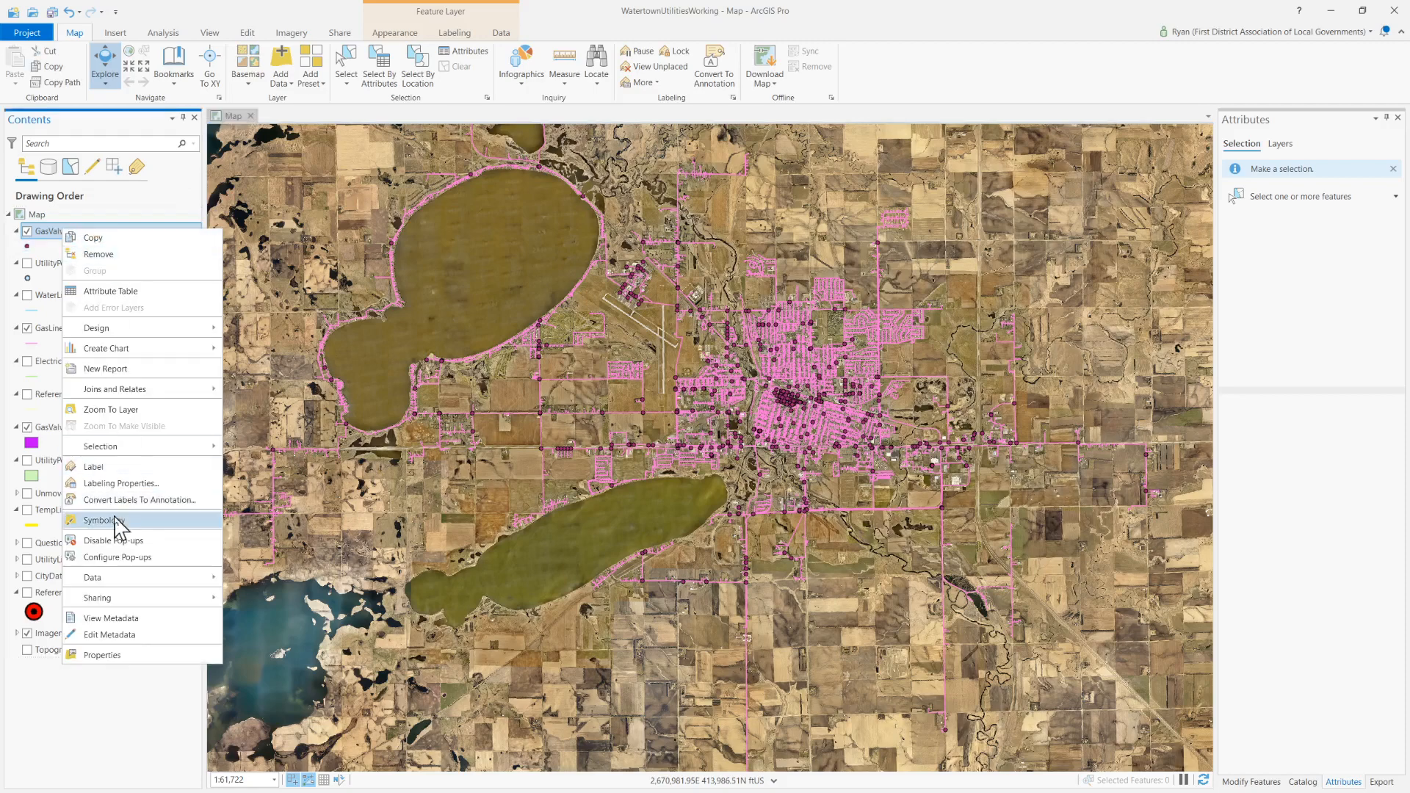
mouse_move(131, 586)
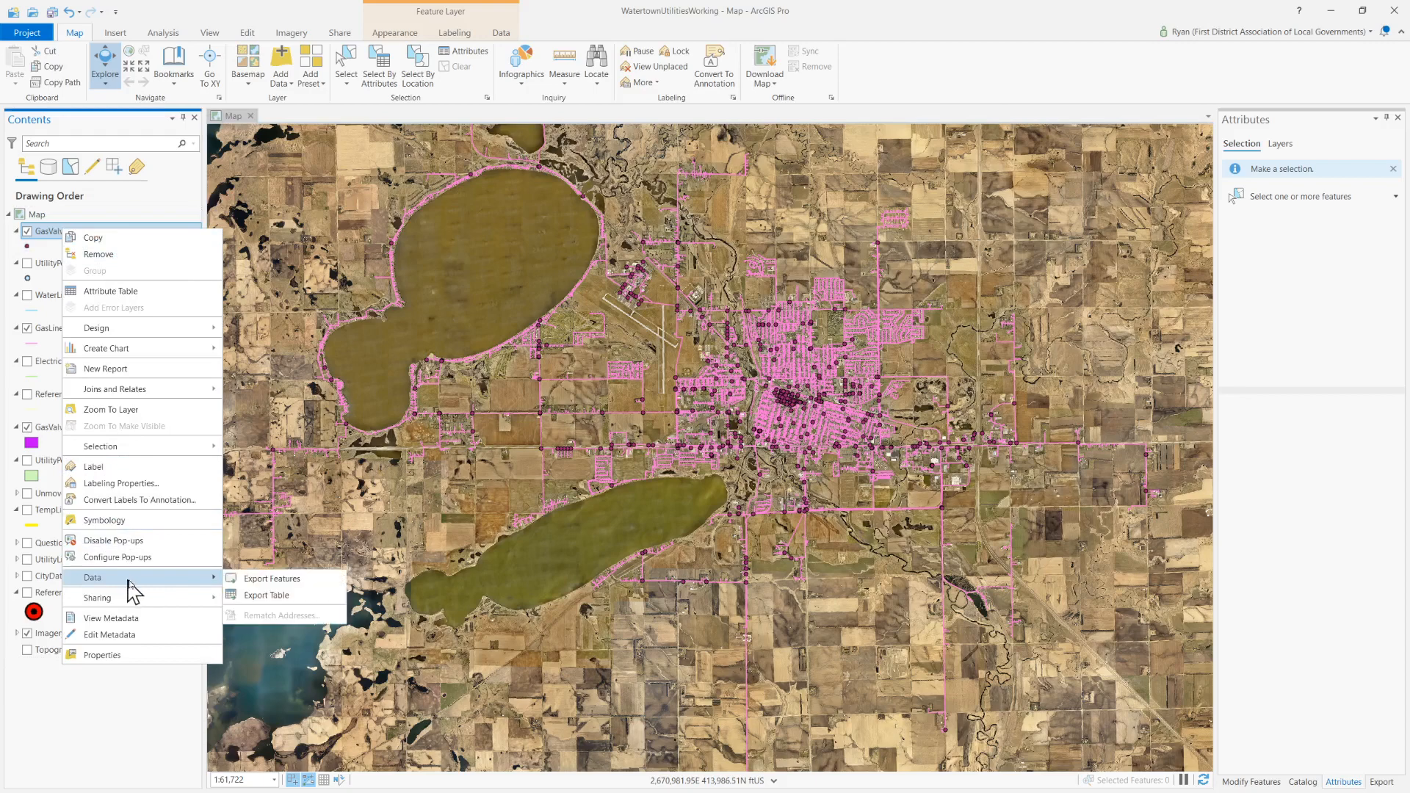
left_click(257, 579)
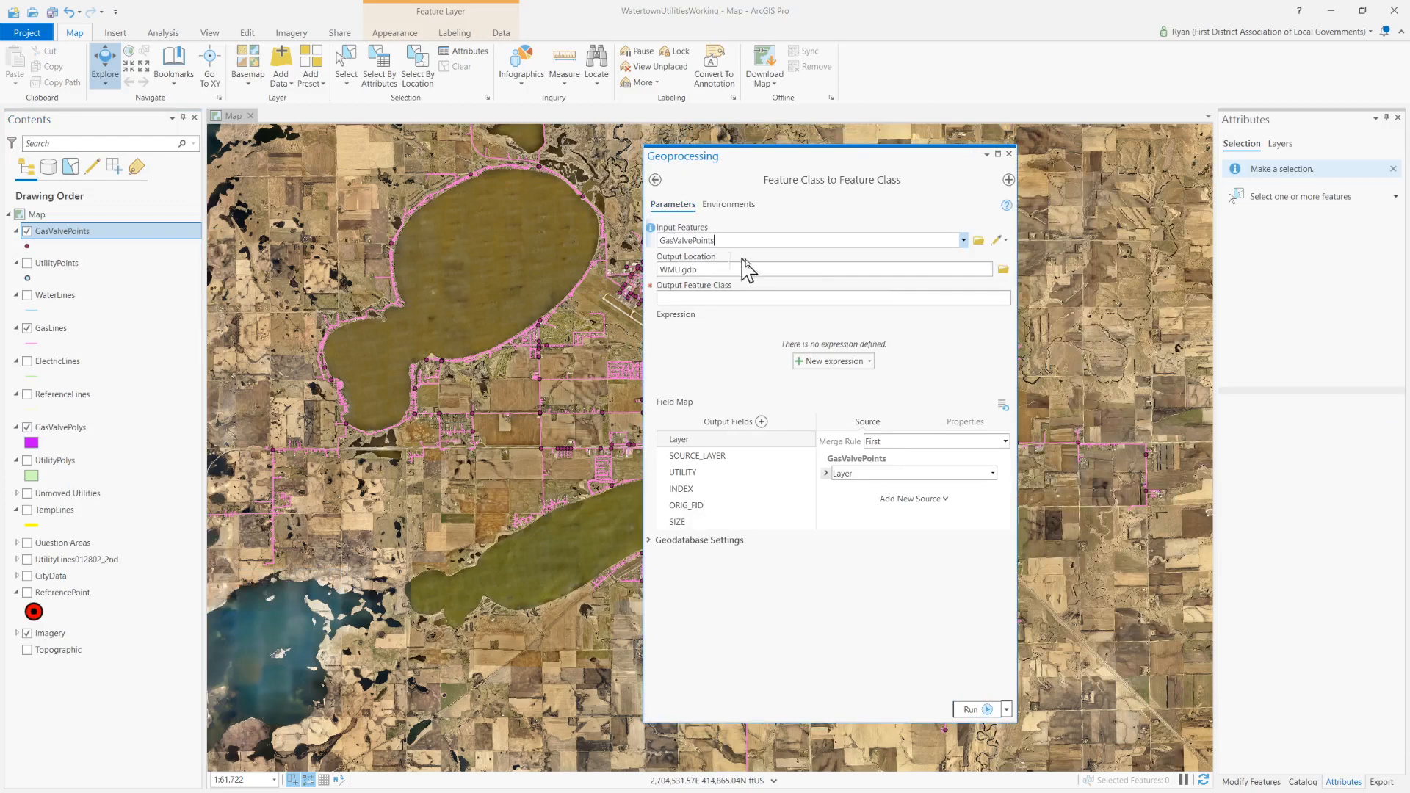
left_click(1003, 269)
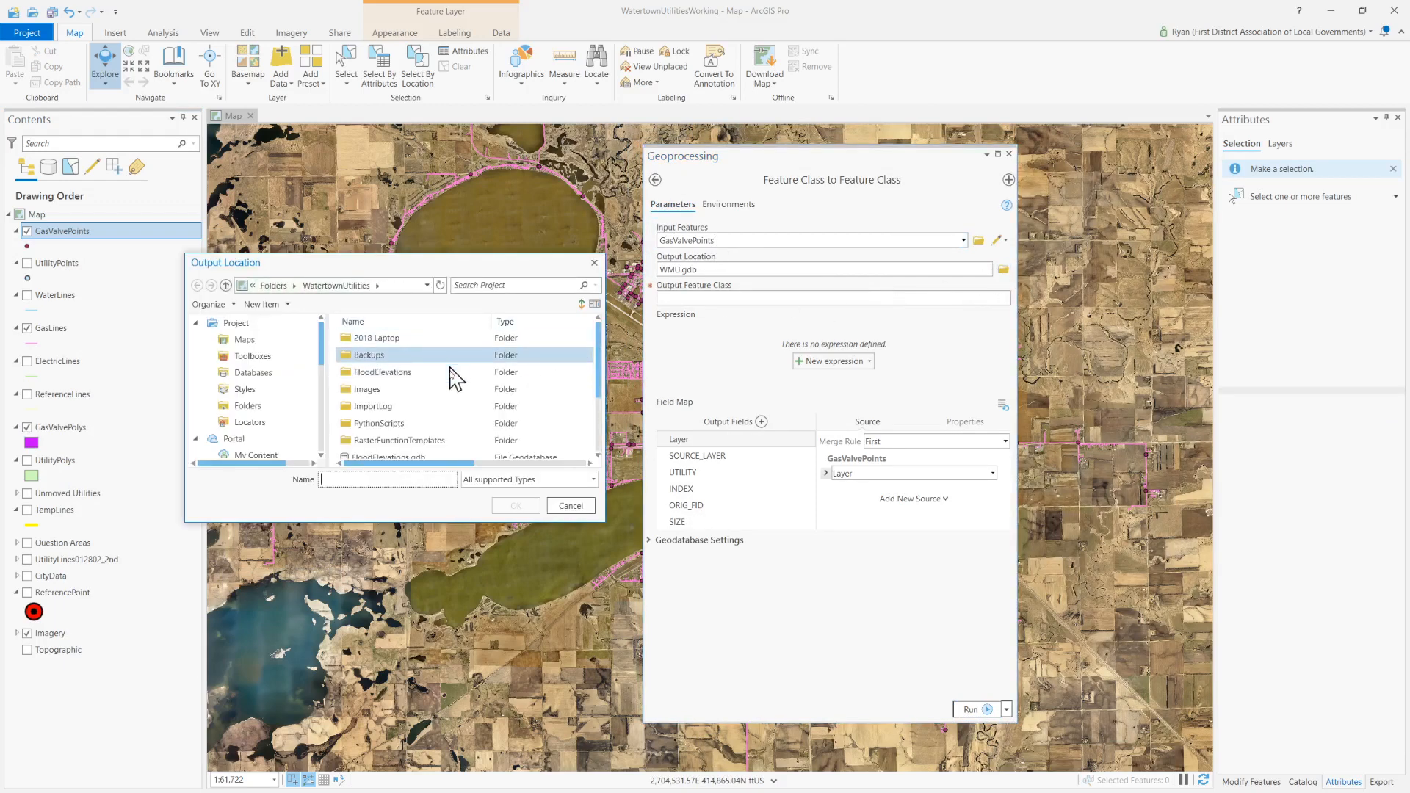
scroll(450, 377, "down", 2)
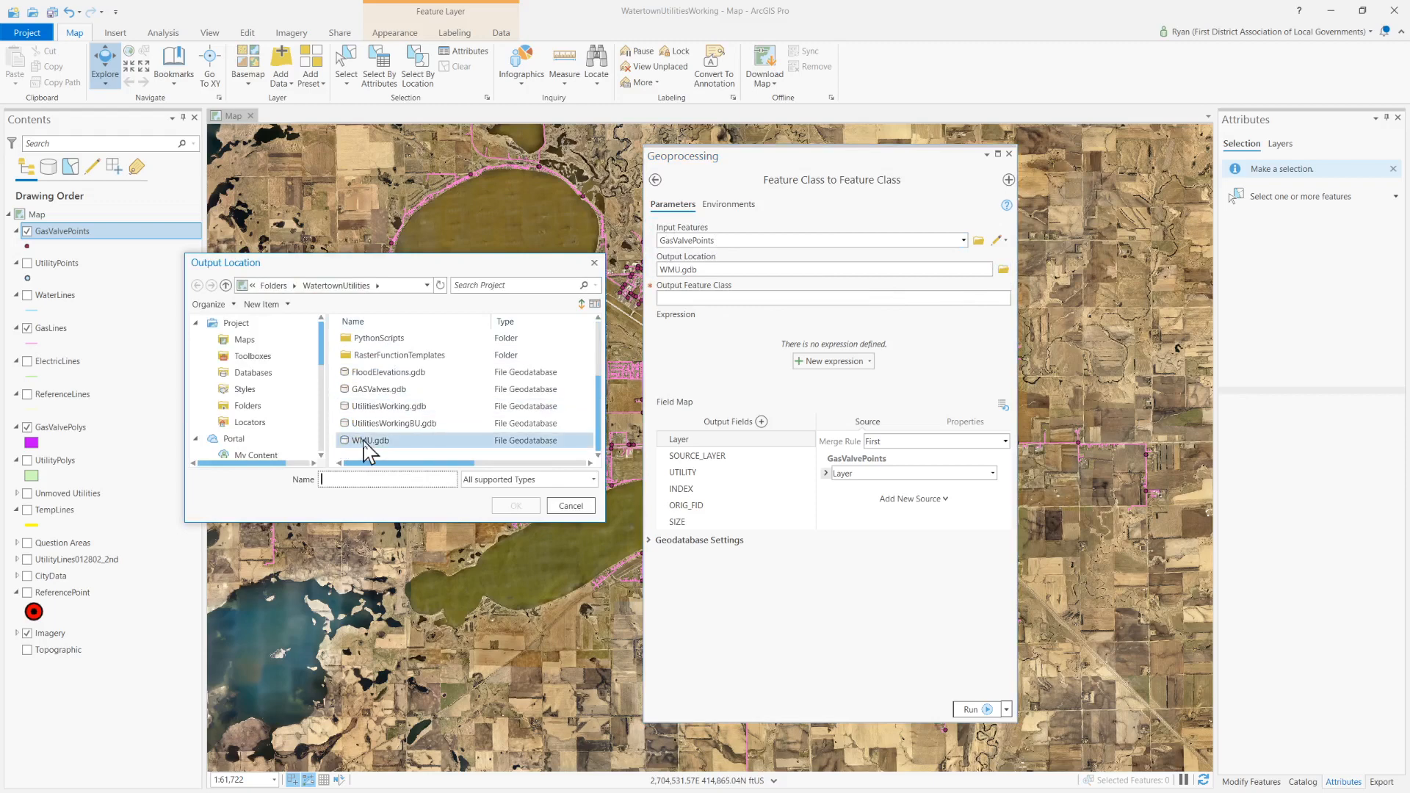
double_click(365, 440)
double_click(367, 341)
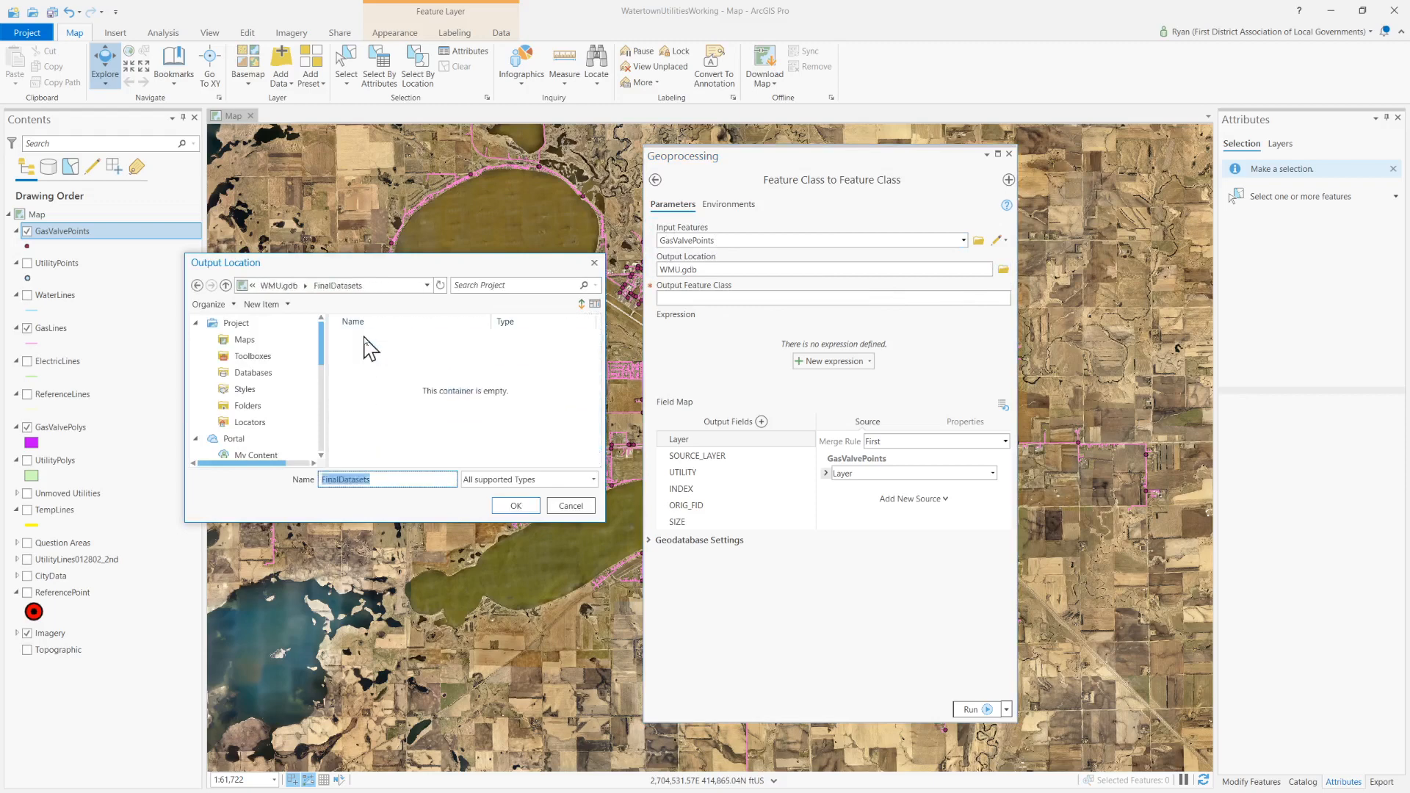
left_click(279, 286)
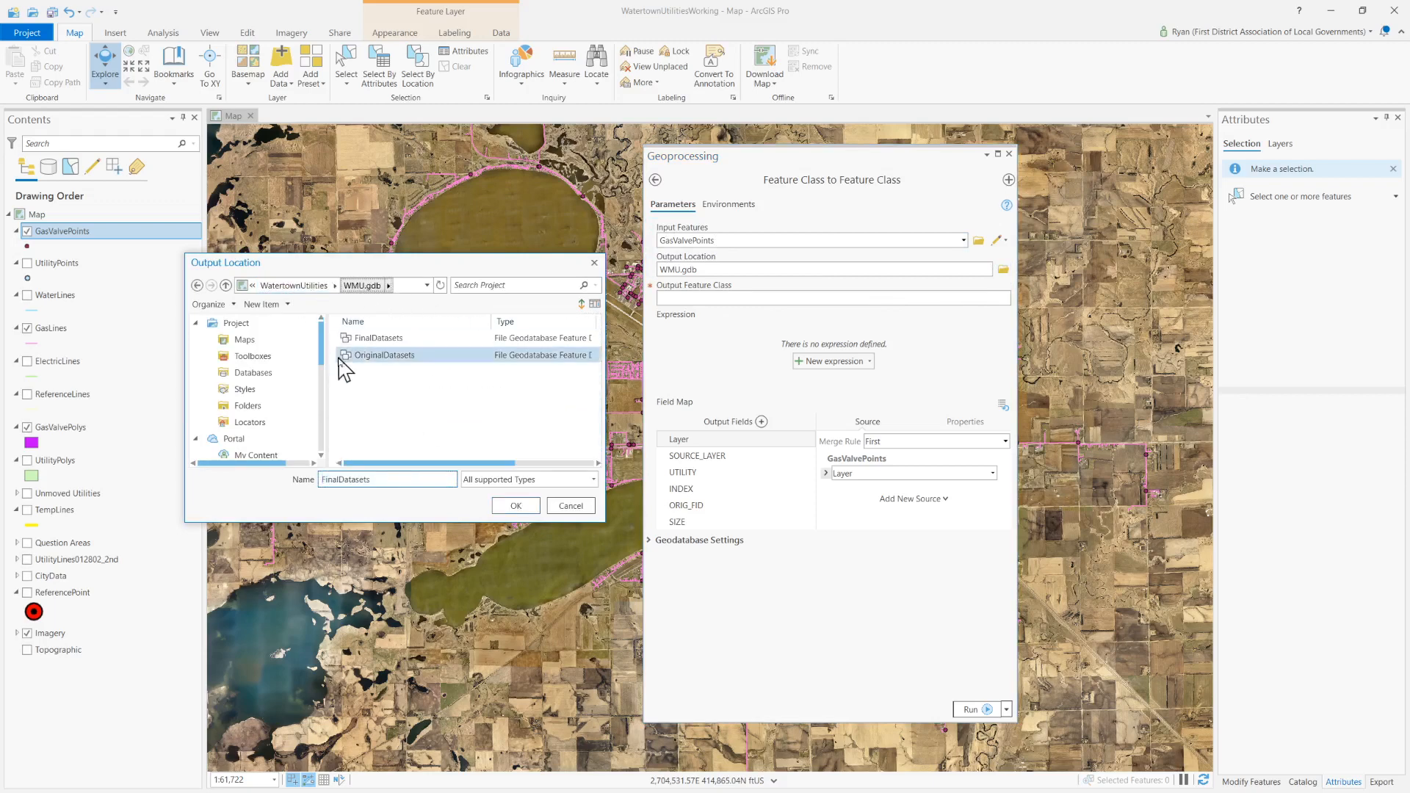
left_click(354, 338)
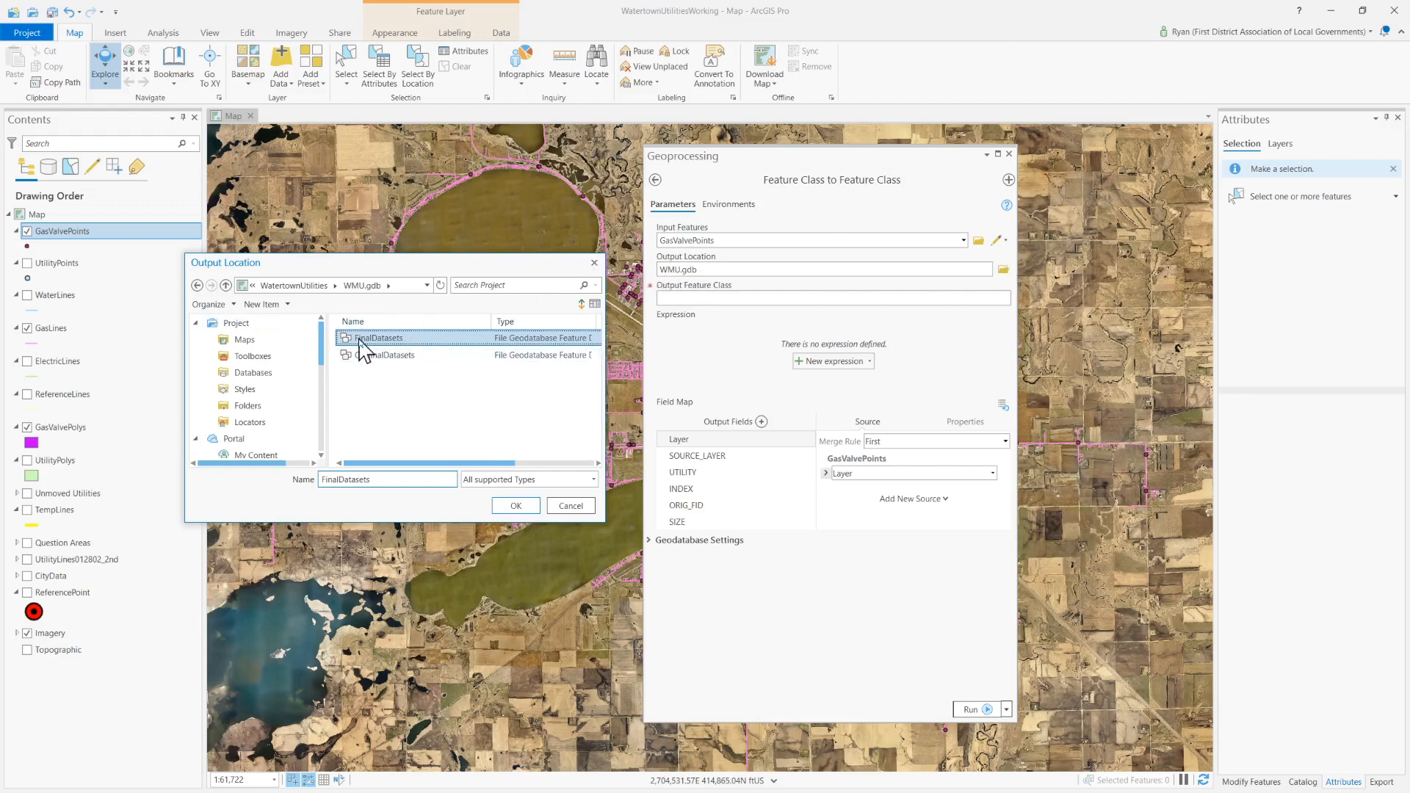
left_click(516, 505)
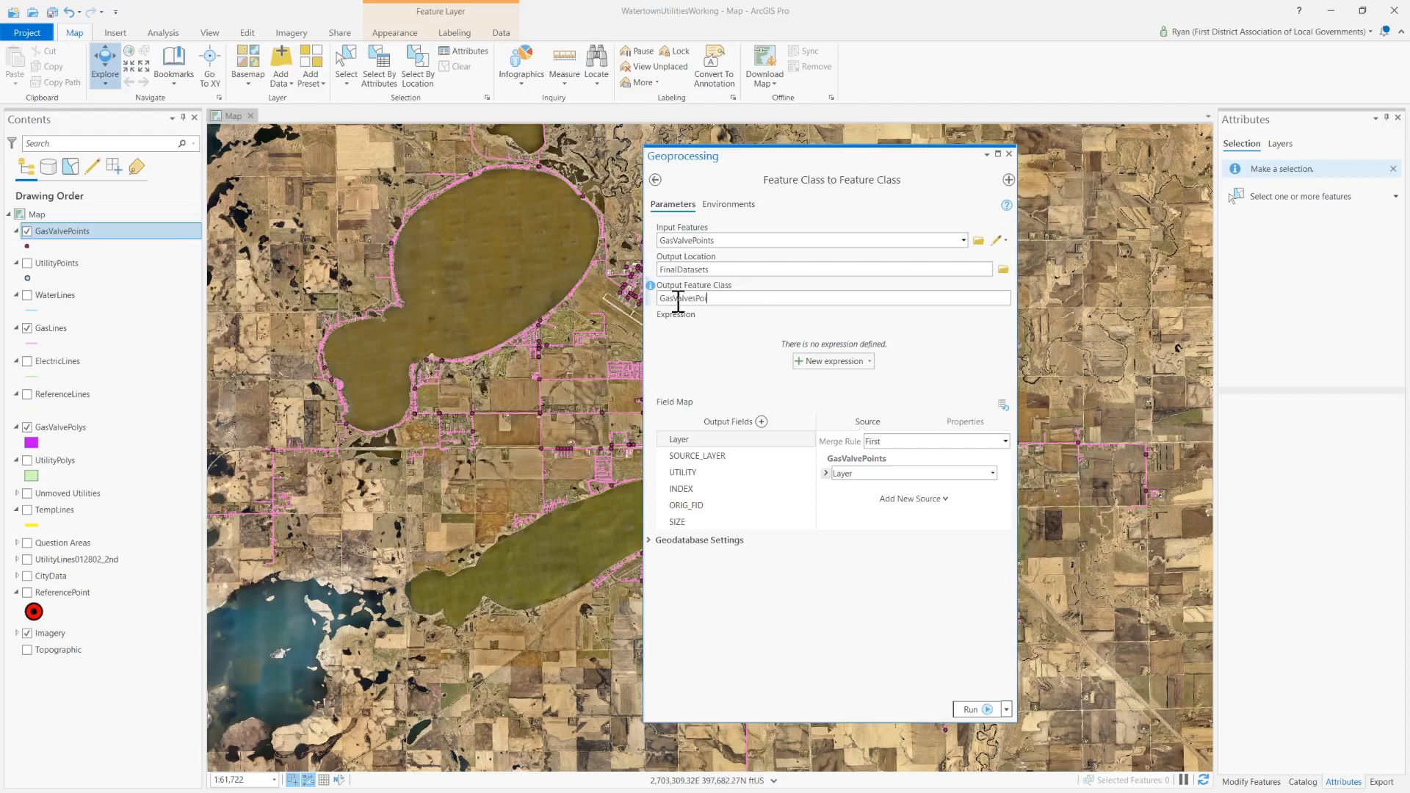
left_click(975, 710)
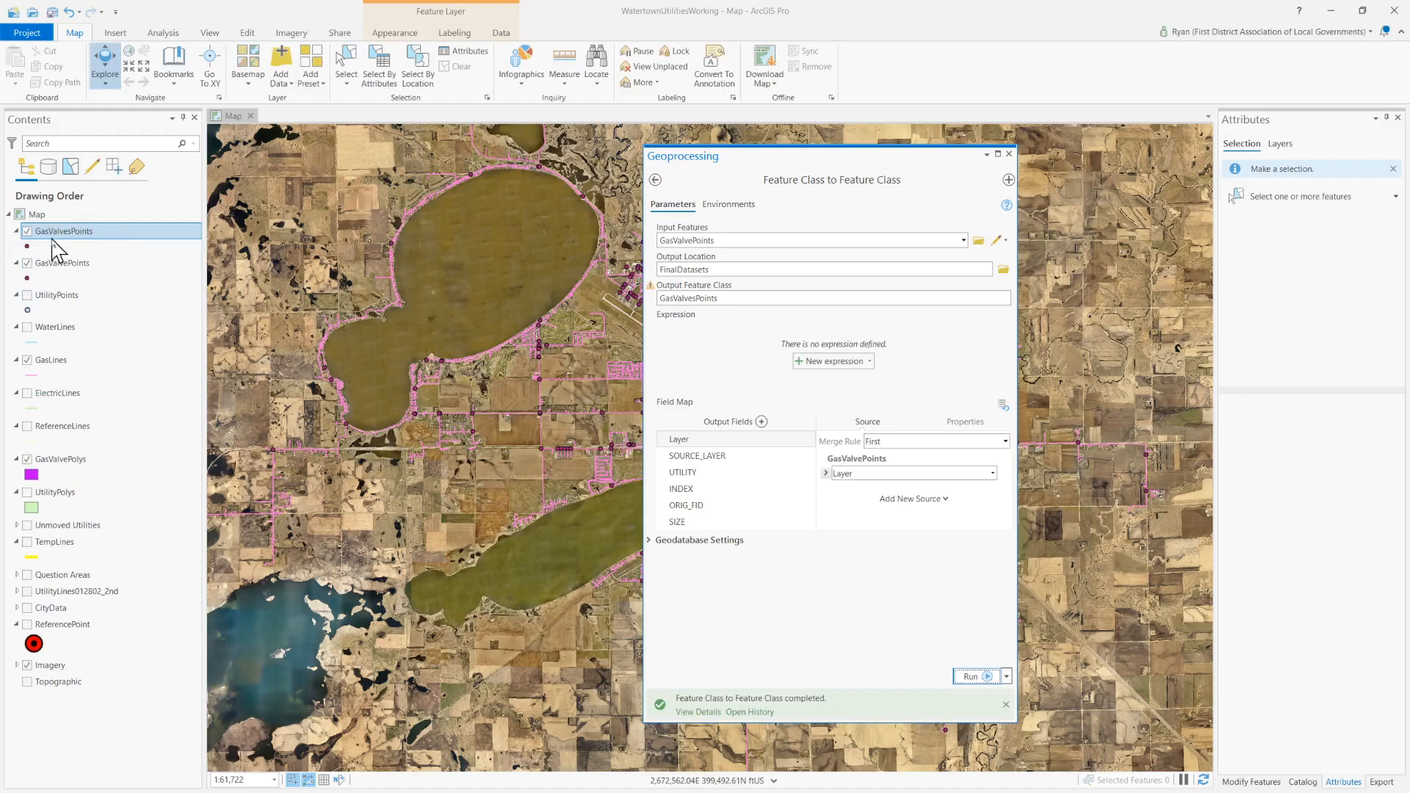
left_click(1009, 153)
Compare the data source properties of the exported GasValvesPoints layer and the original GasValvePoints layer
right_click(77, 232)
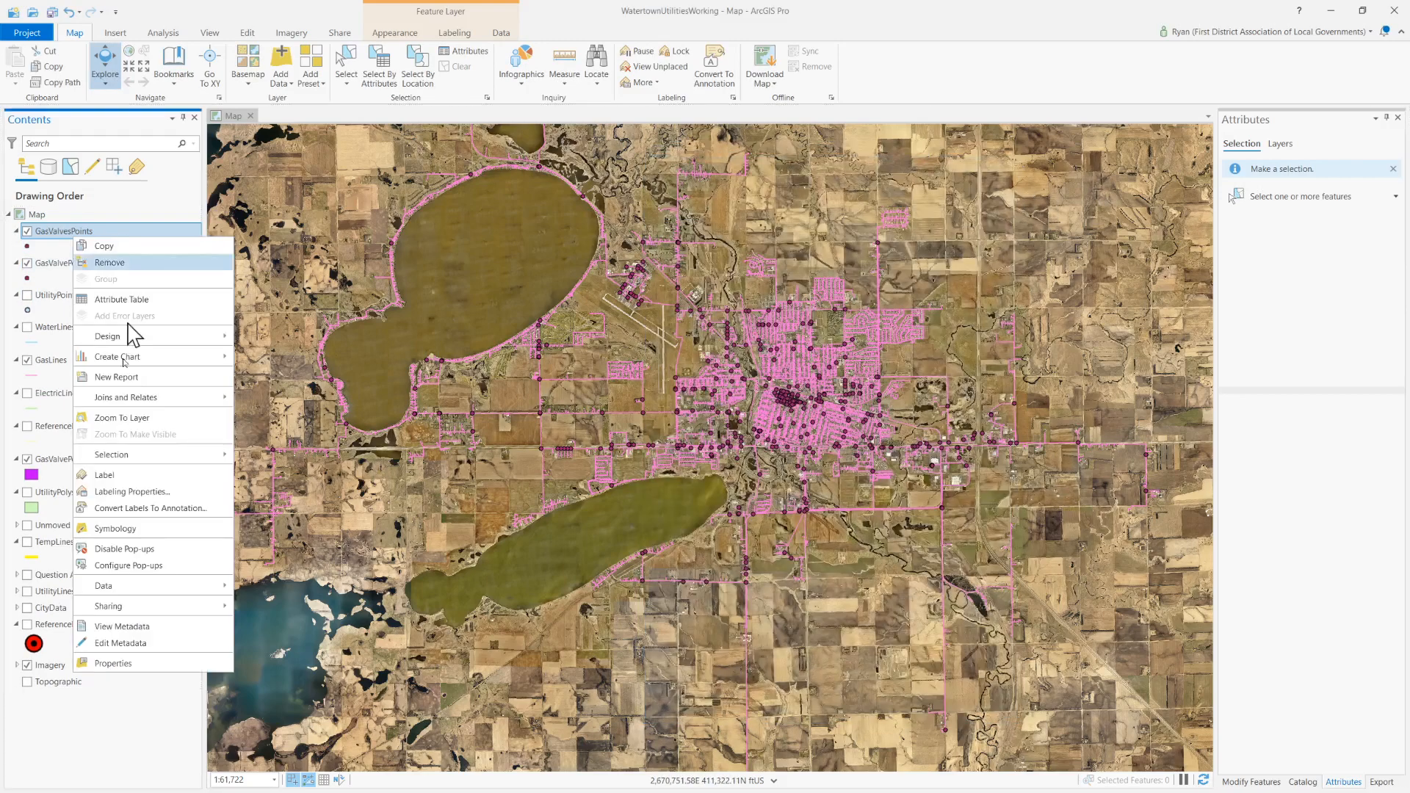
left_click(129, 665)
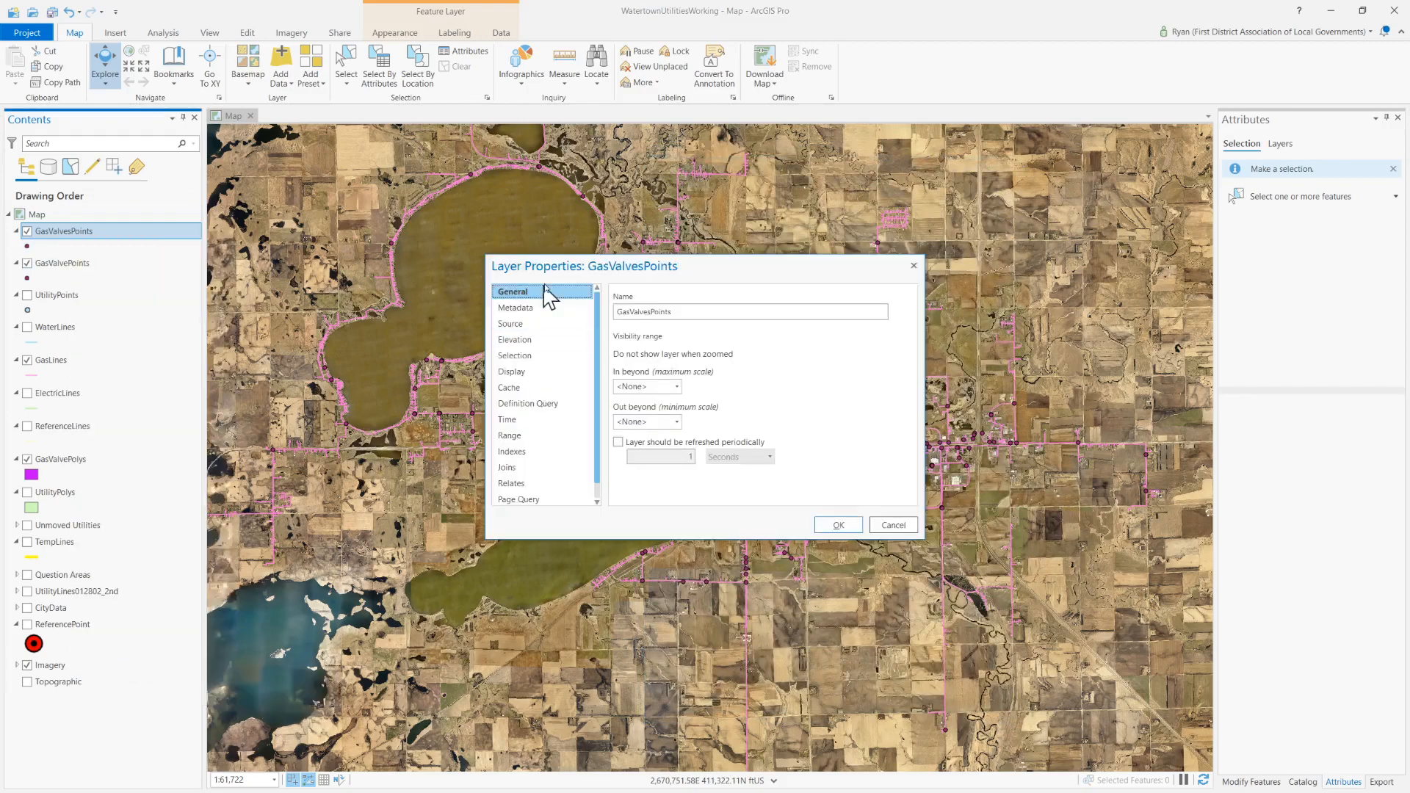
left_click(517, 326)
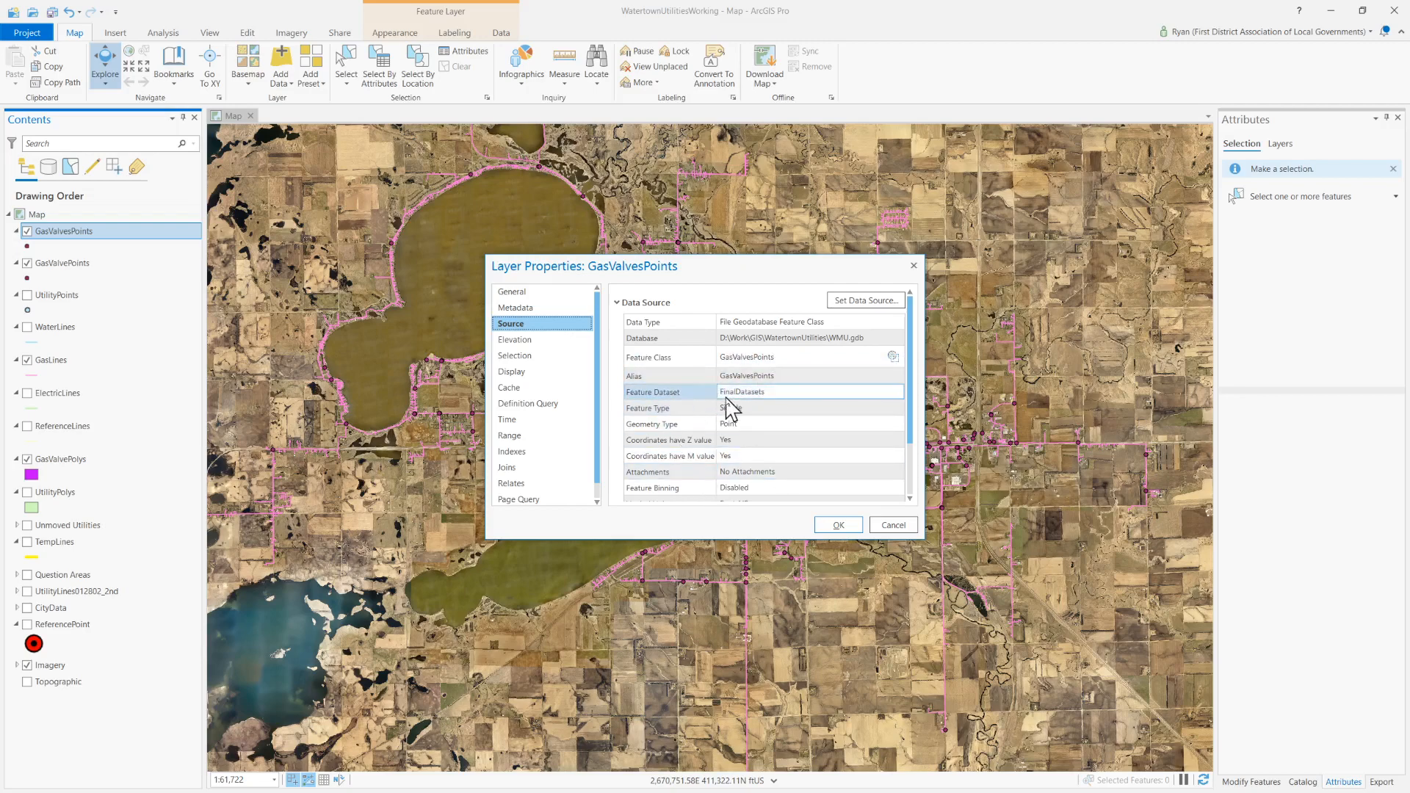
left_click(899, 525)
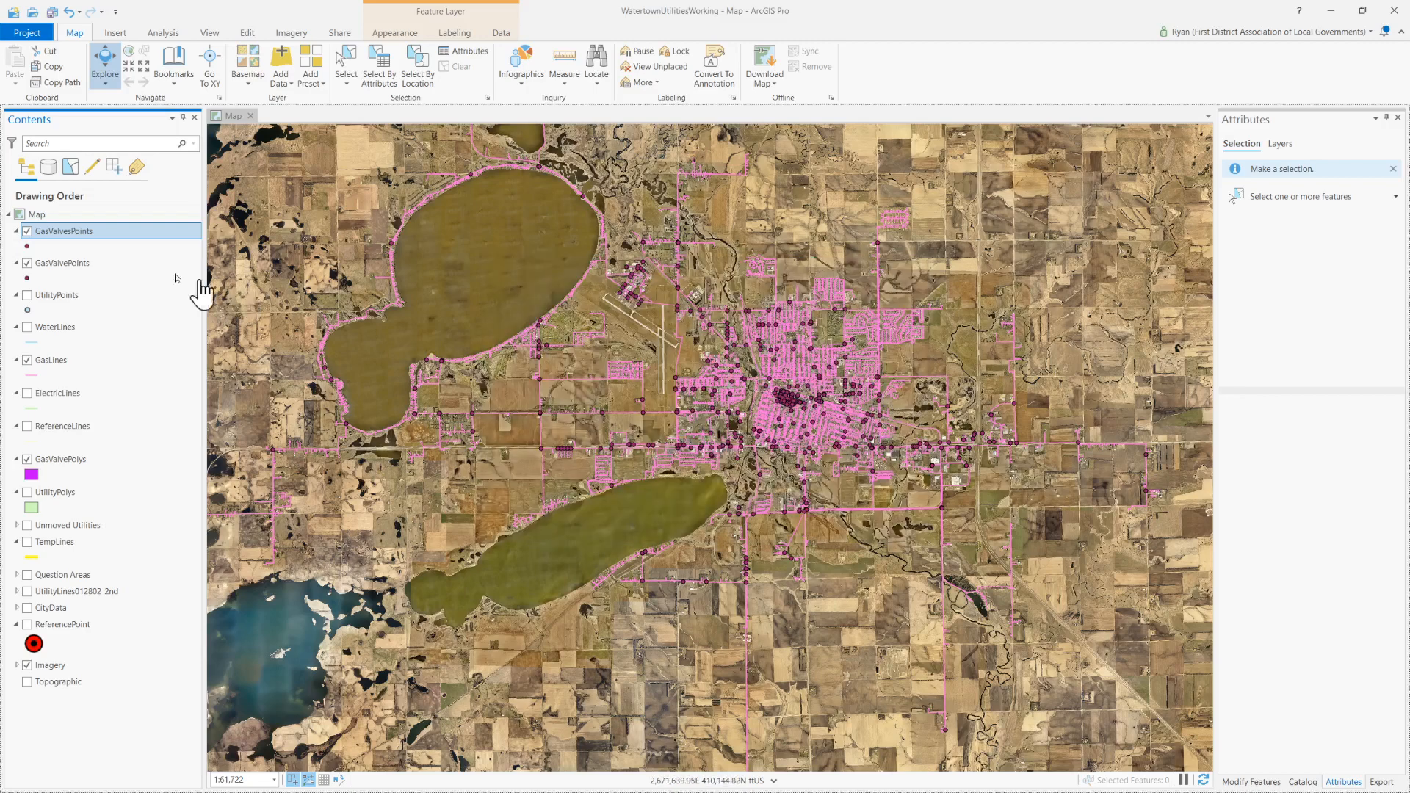
right_click(70, 265)
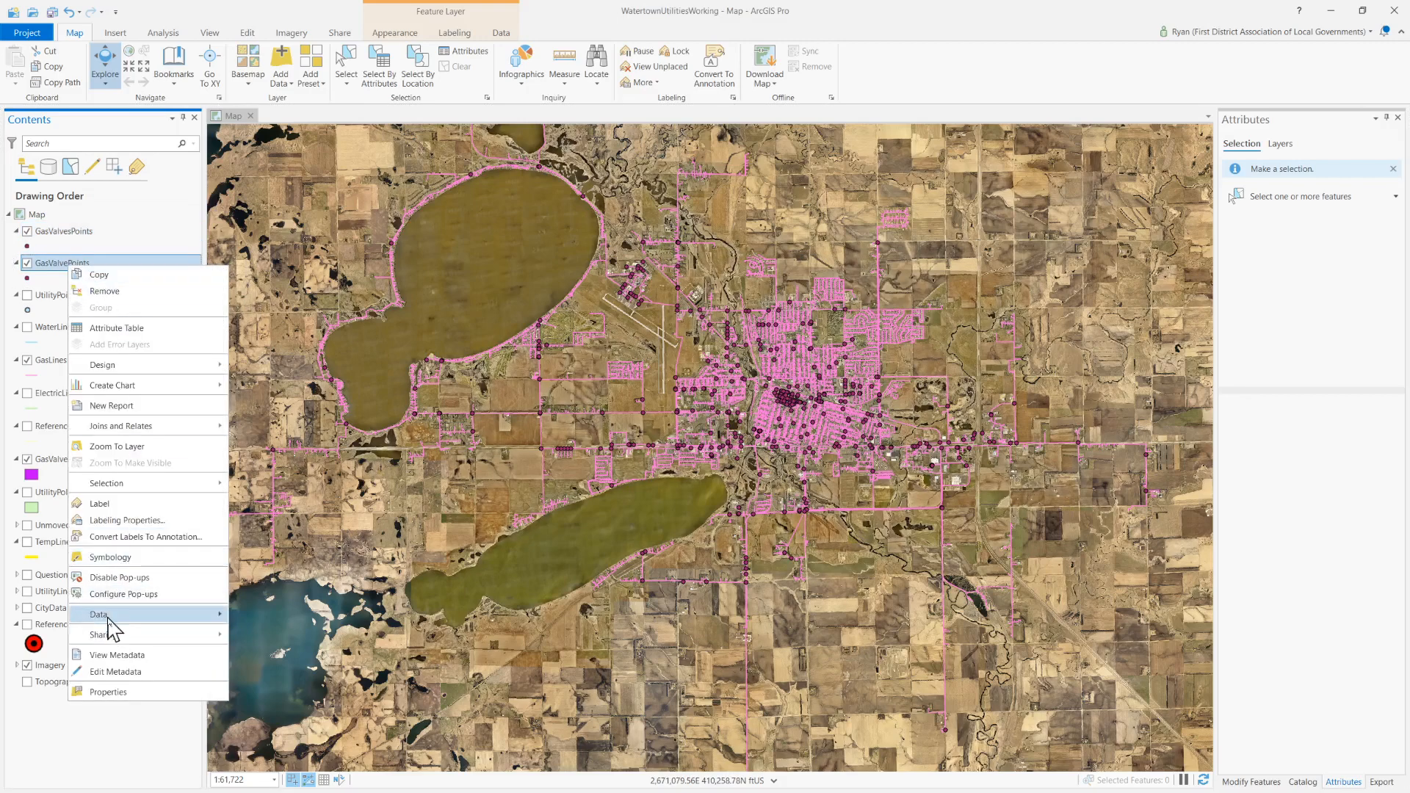
left_click(101, 694)
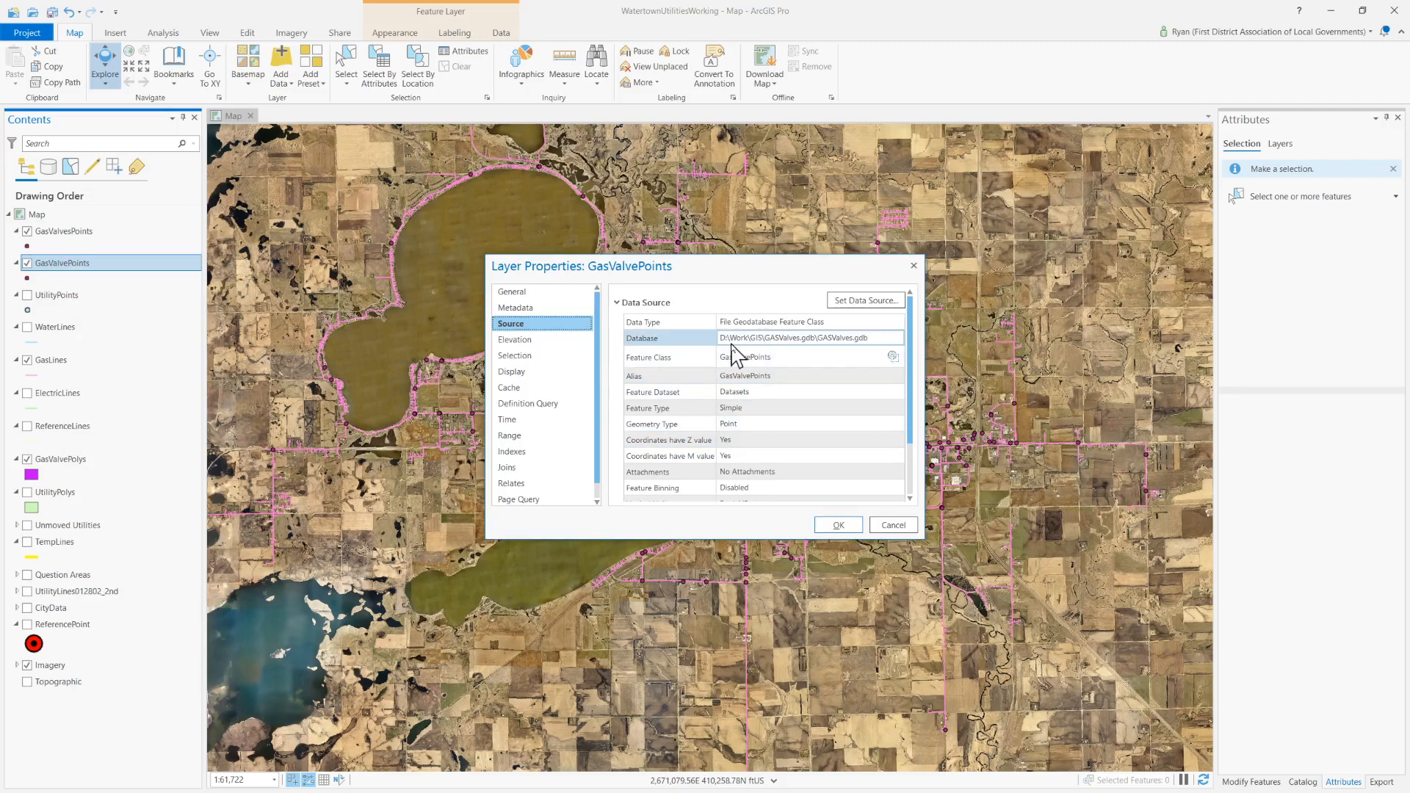
left_click(777, 338)
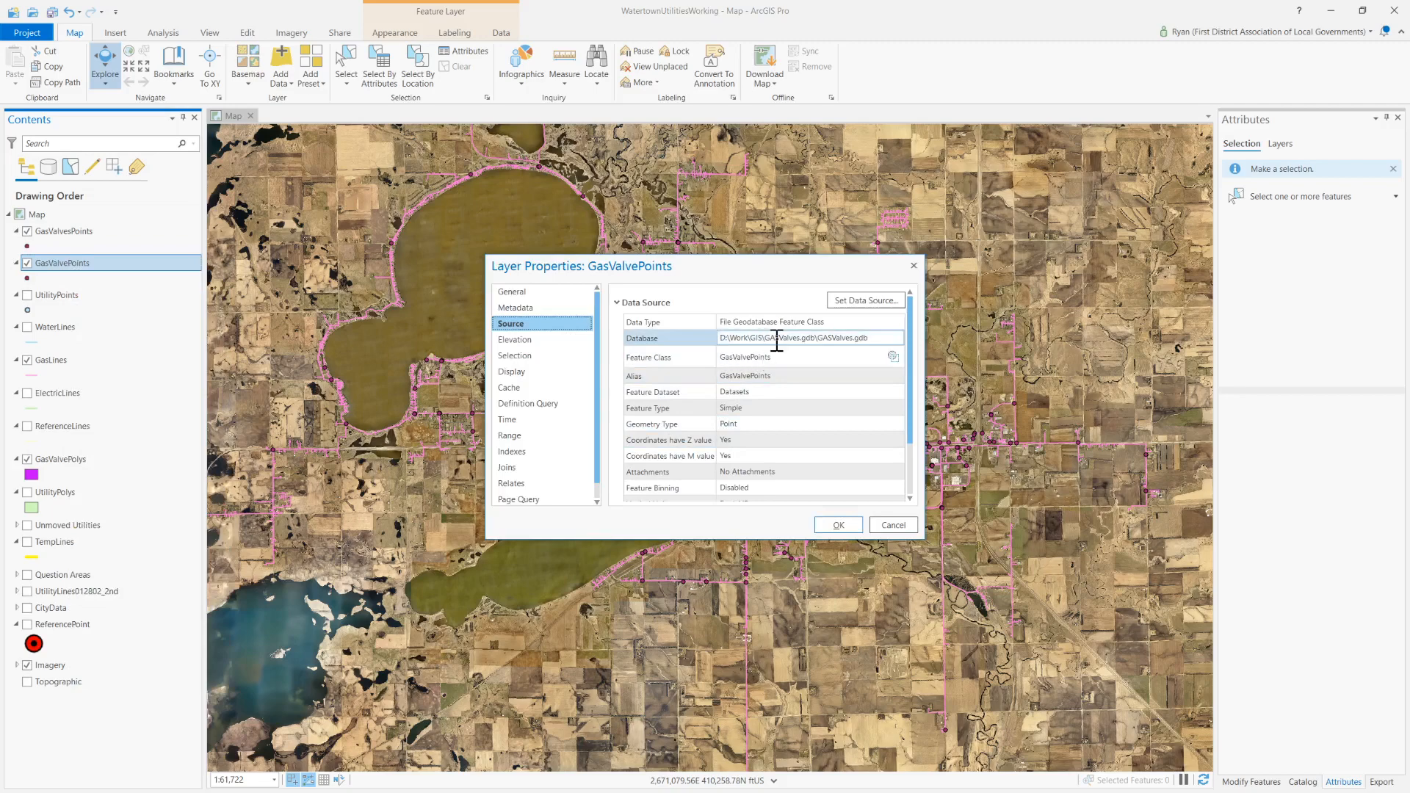
left_click(841, 356)
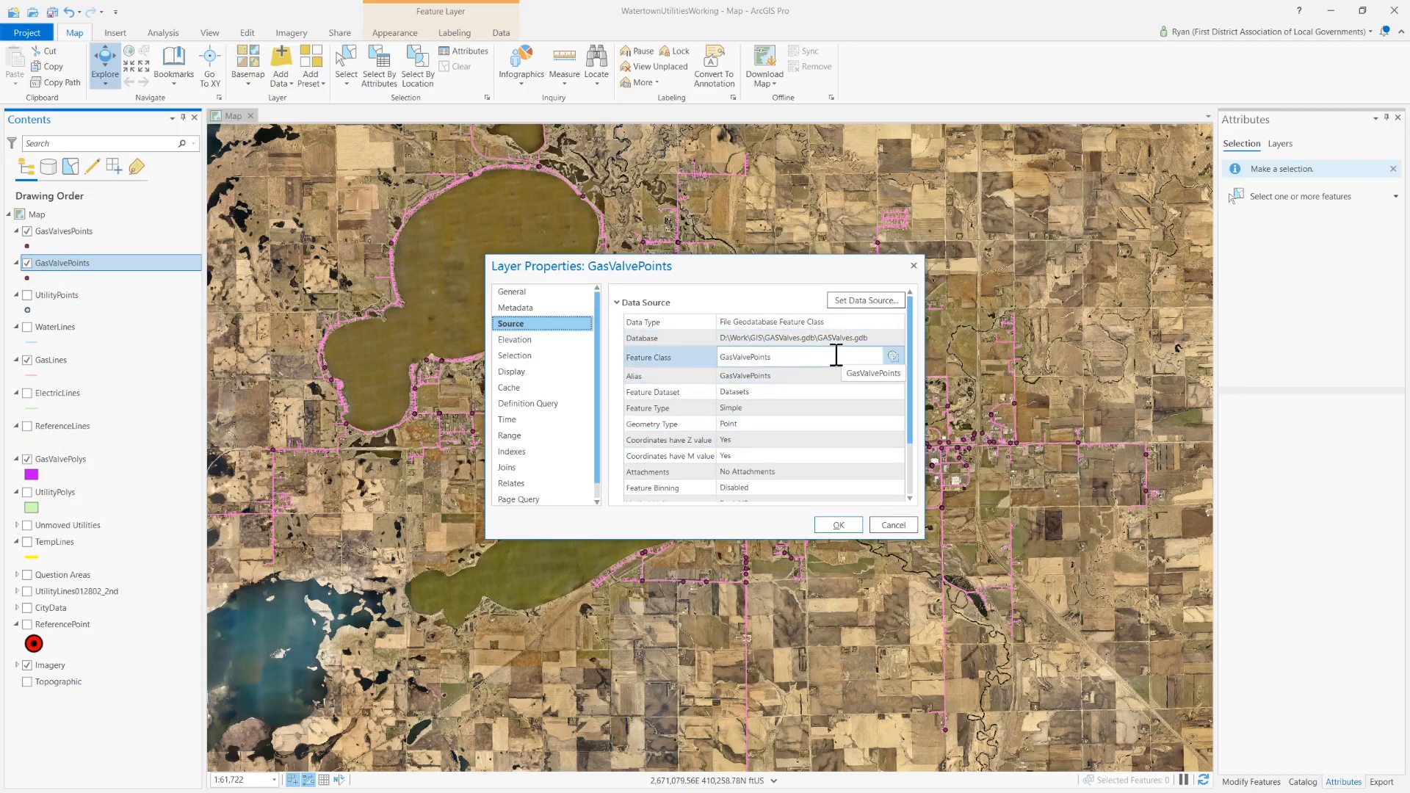
left_click(893, 525)
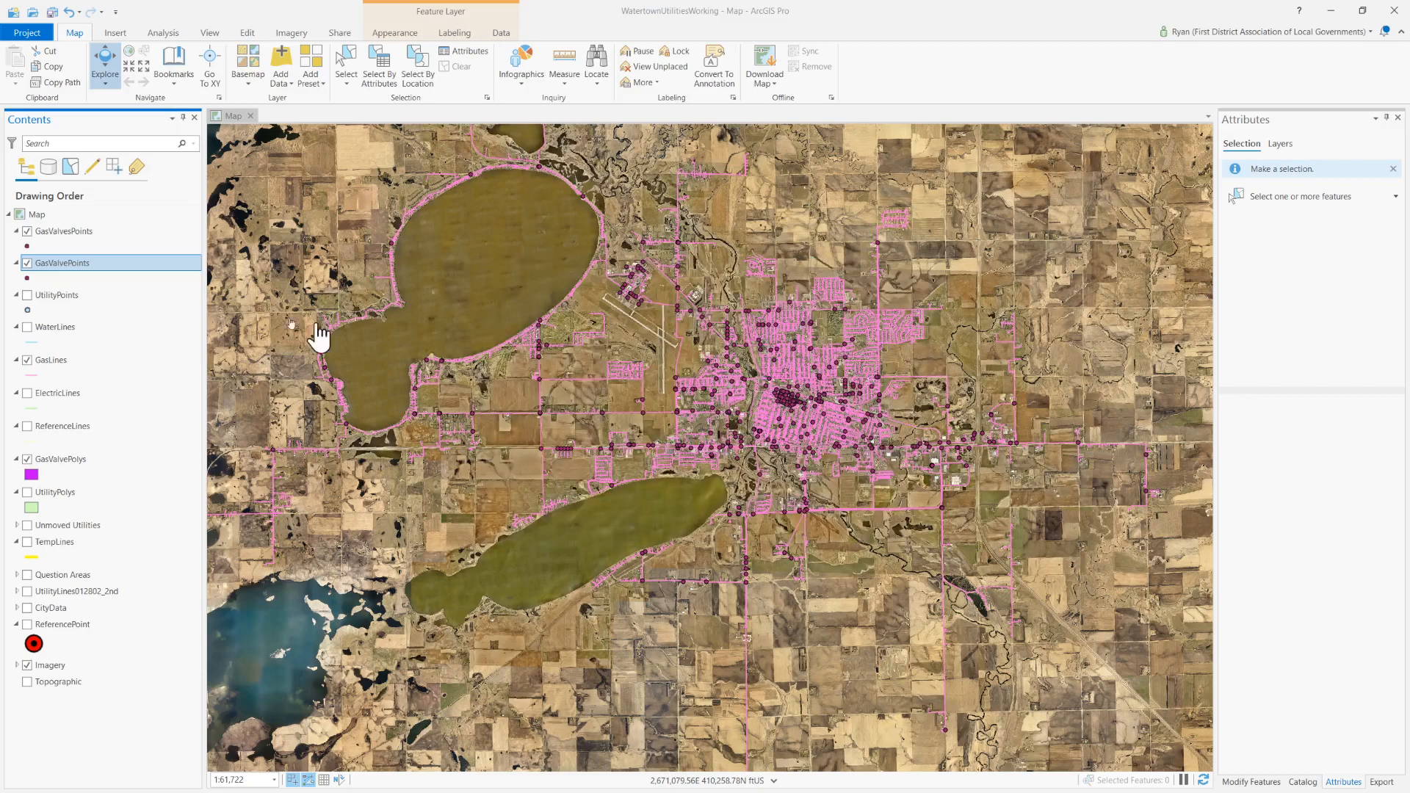
Remove the original GasValvePoints layer from the map, leaving the exported GasValvesPoints layer in place
right_click(62, 263)
left_click(94, 287)
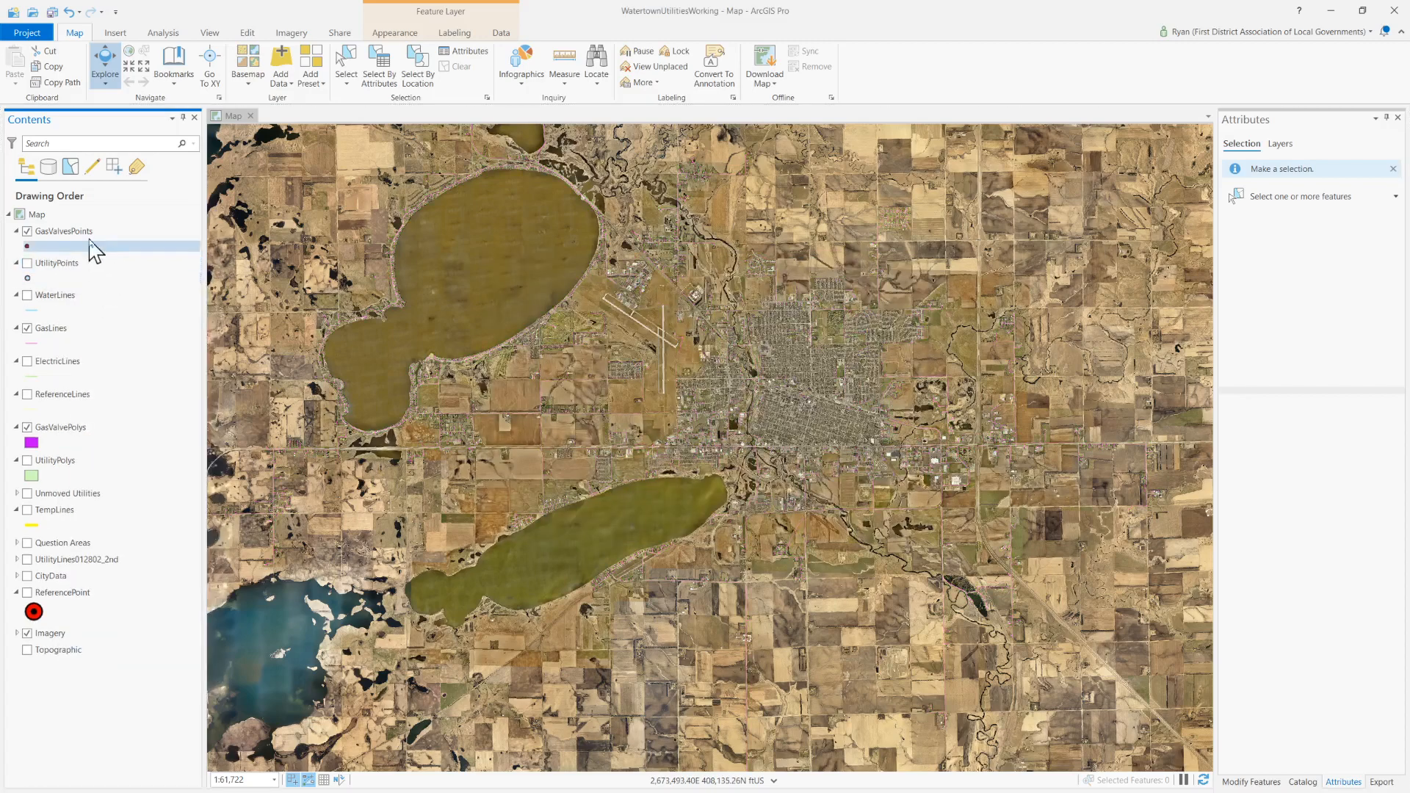
Open the attribute table of the GasValvesPoints layer and review the Layer and SIZE values of its records
left_click(62, 232)
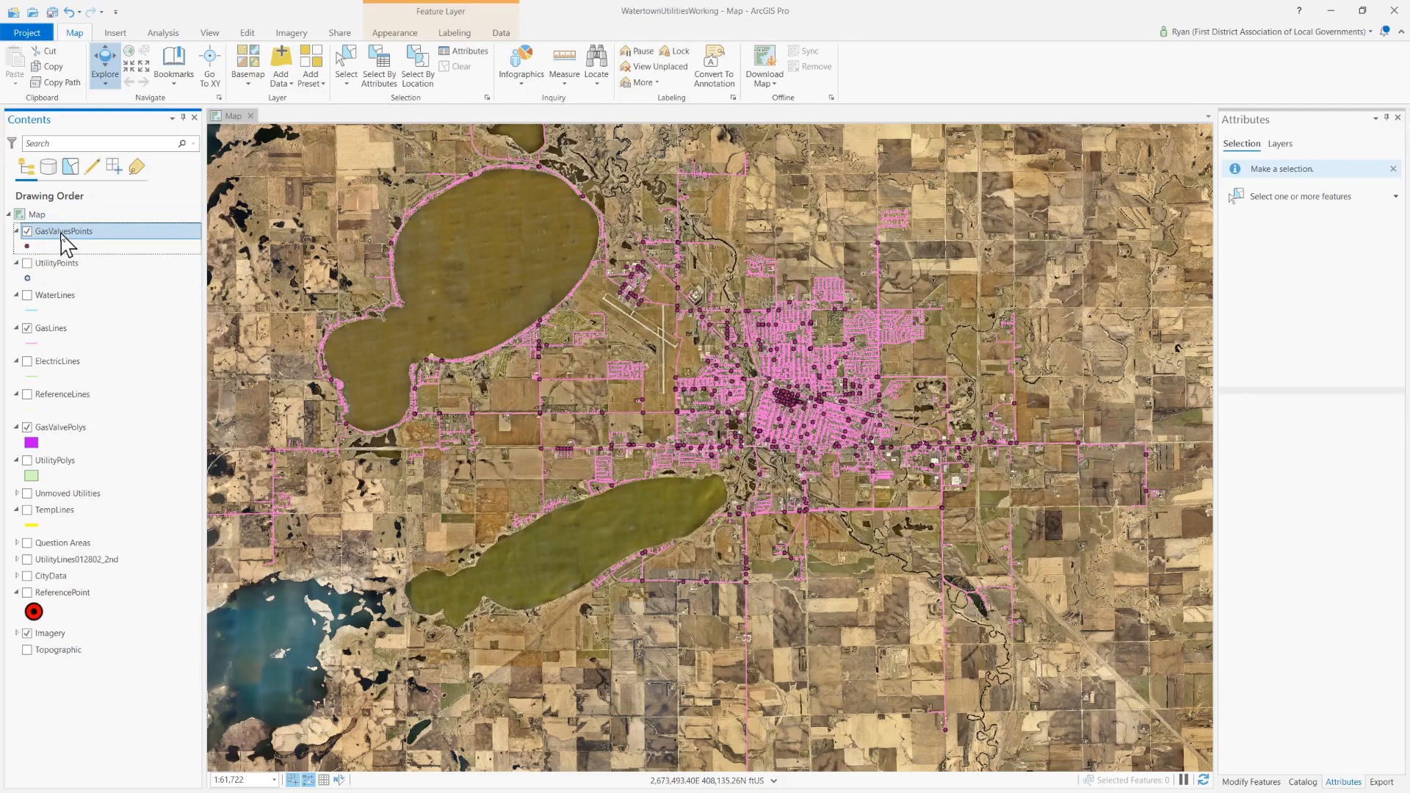
right_click(61, 235)
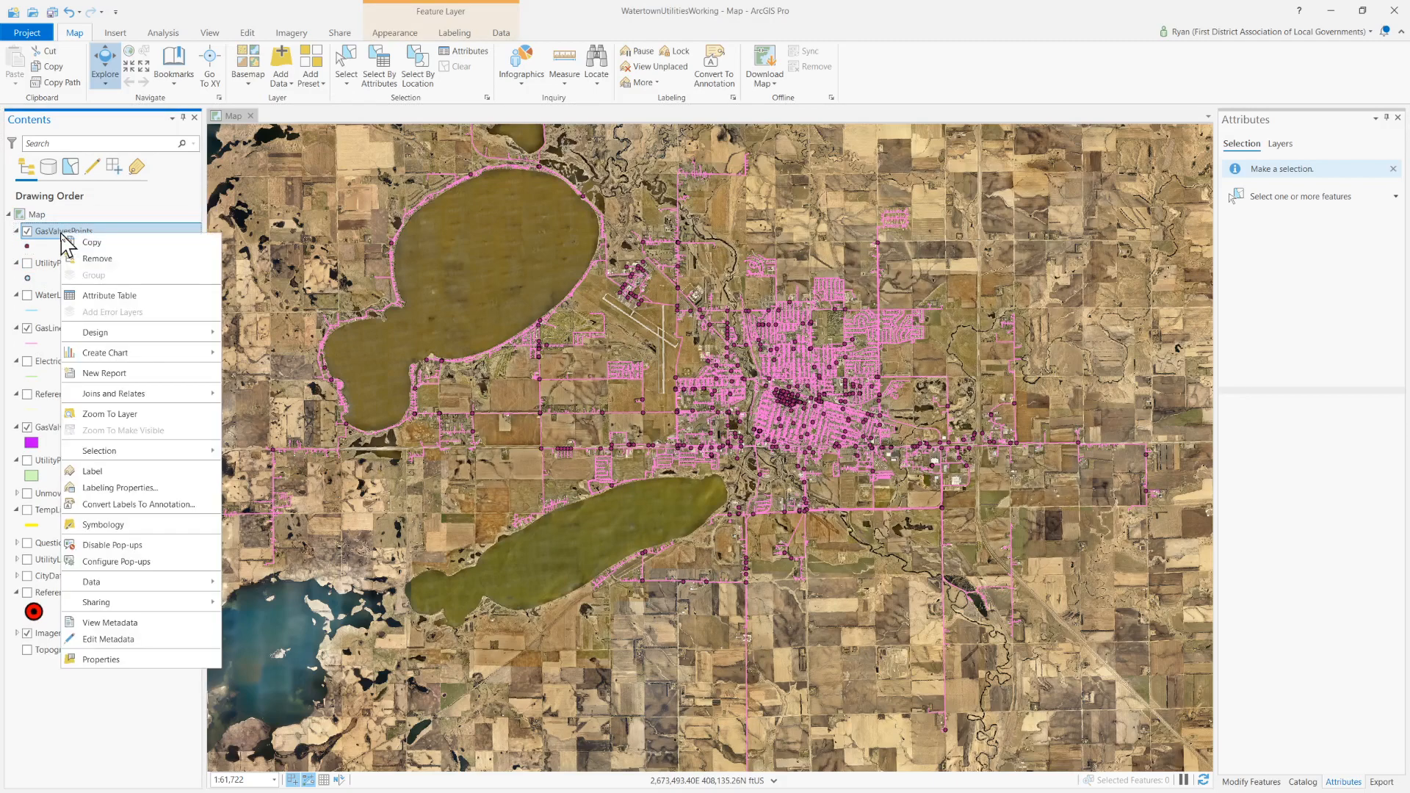
left_click(118, 297)
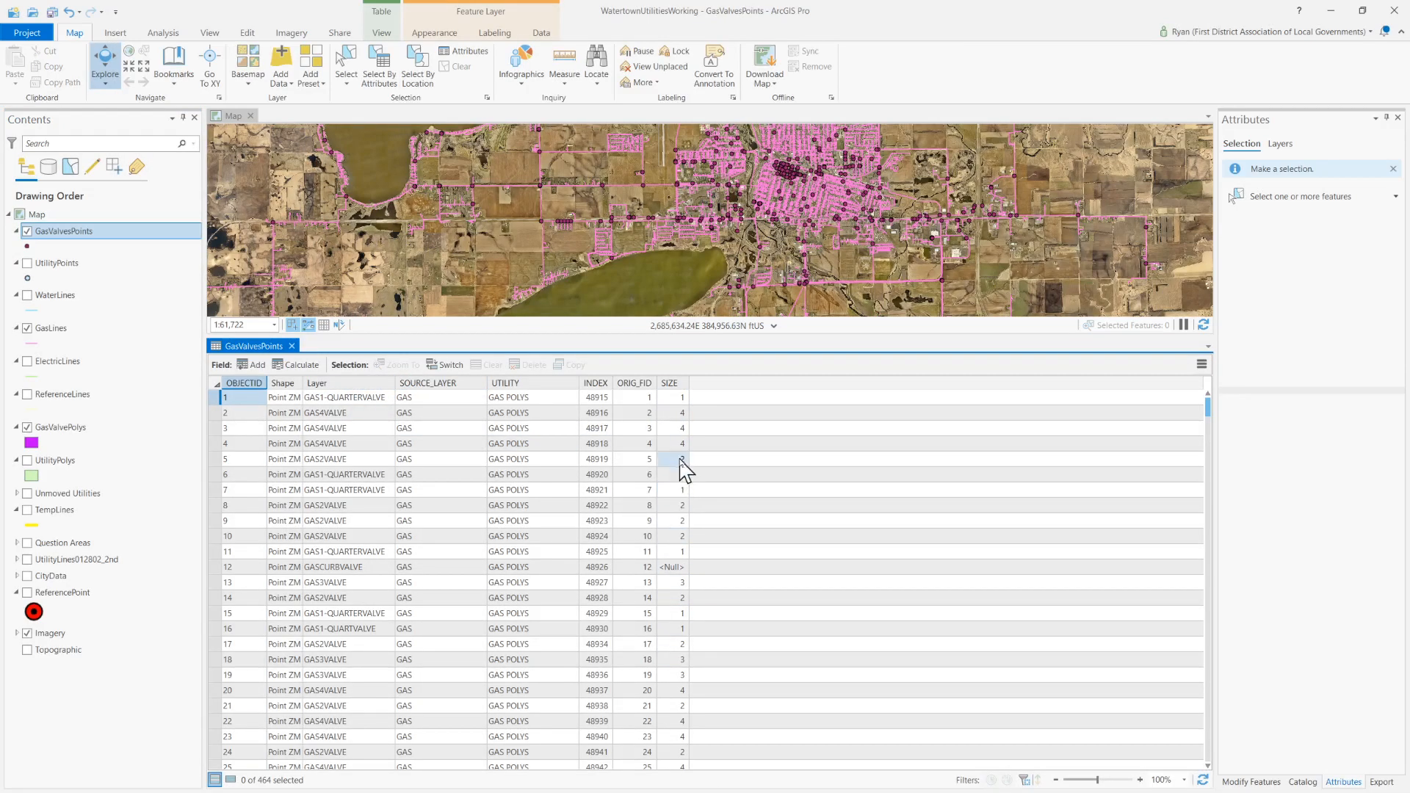
scroll(679, 514, "down", 6)
scroll(674, 499, "up", 6)
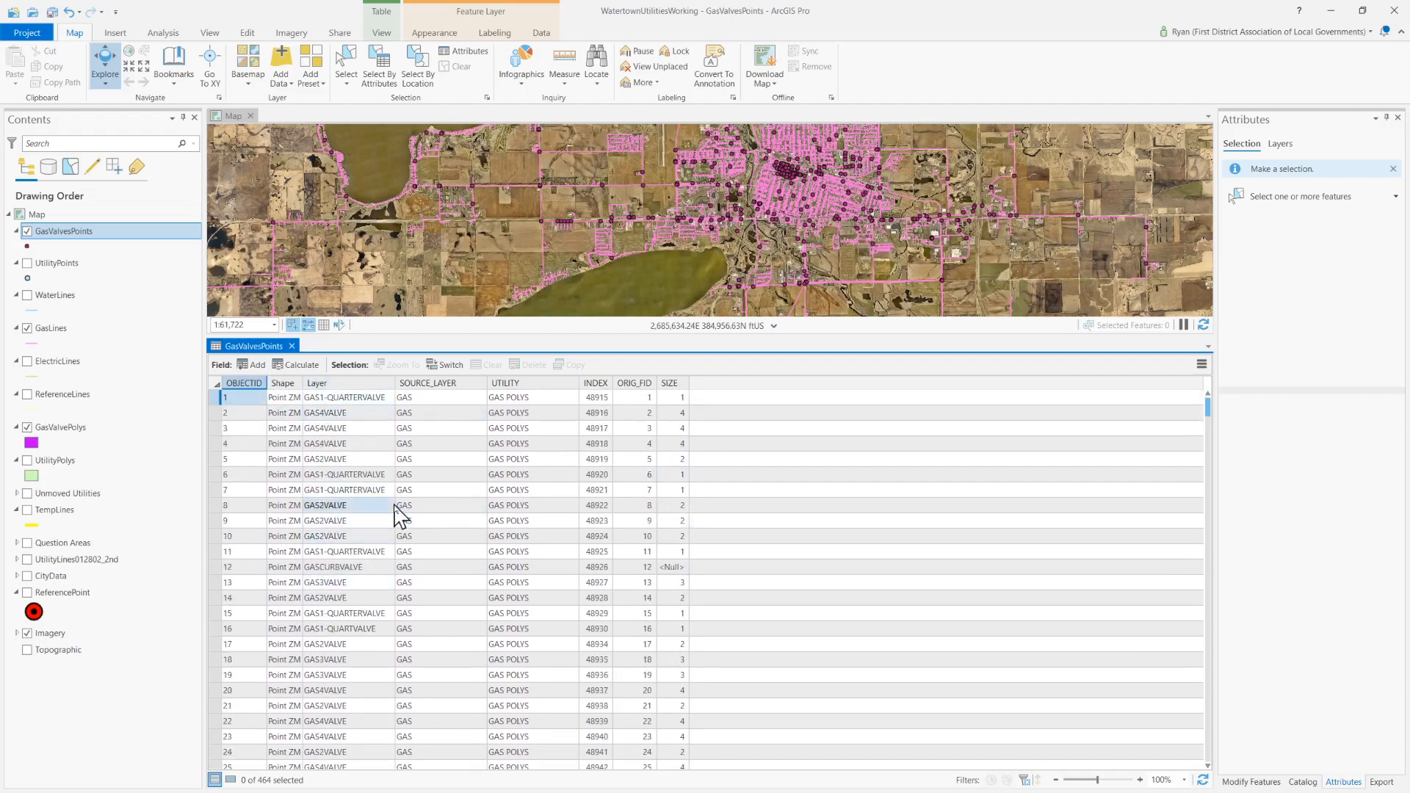
Set the primary symbology of the GasValvesPoints layer to Unique Values based on the SIZE field
left_click(69, 233)
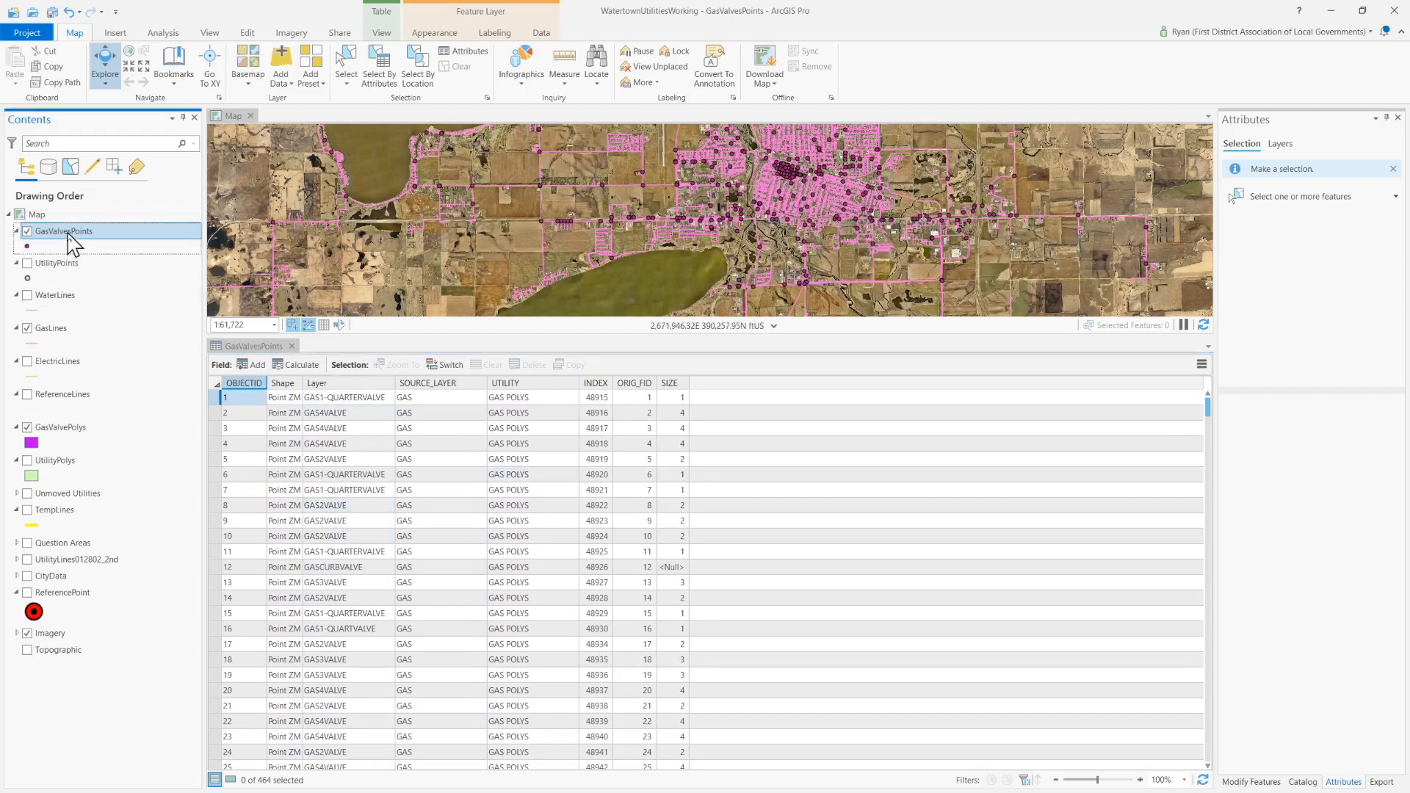
left_click(68, 233)
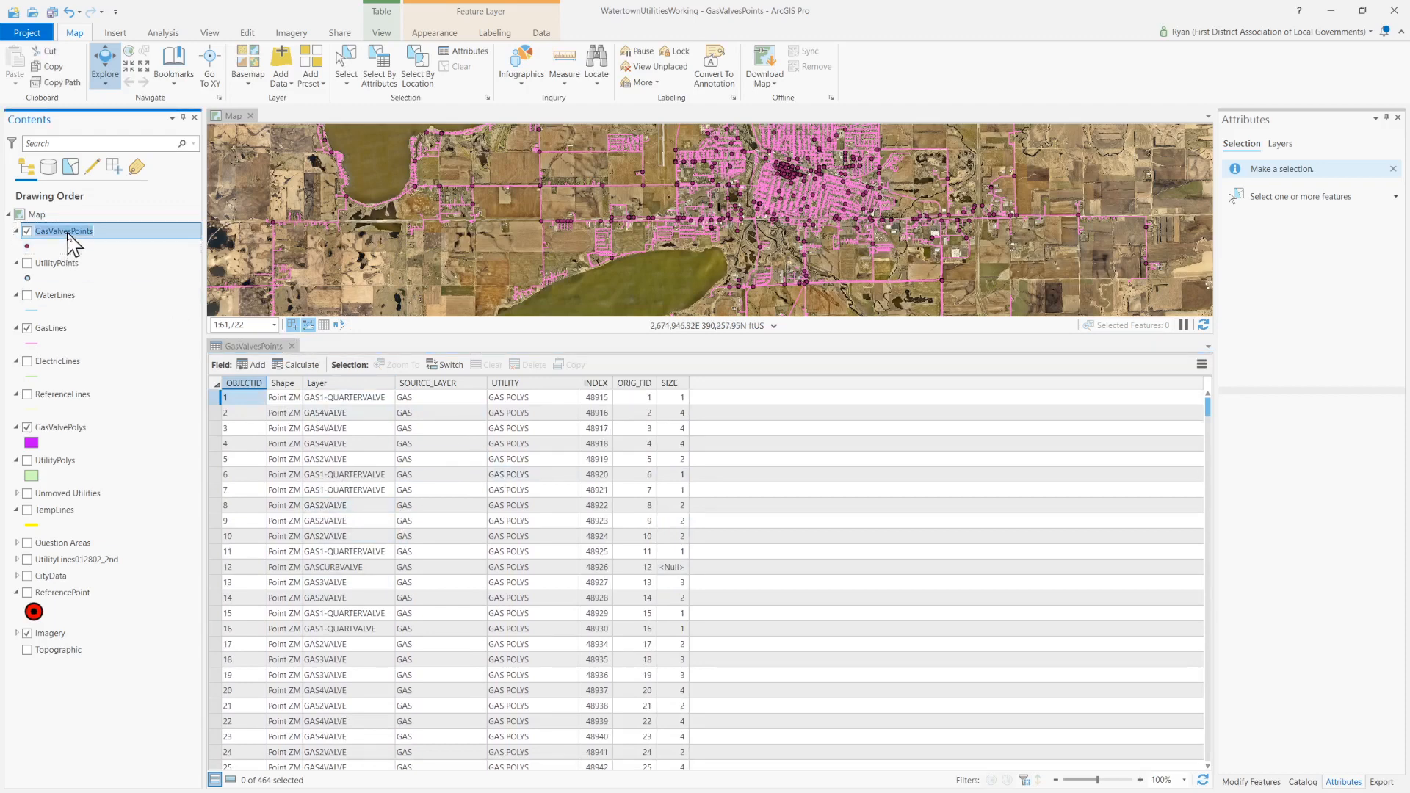
left_click(434, 34)
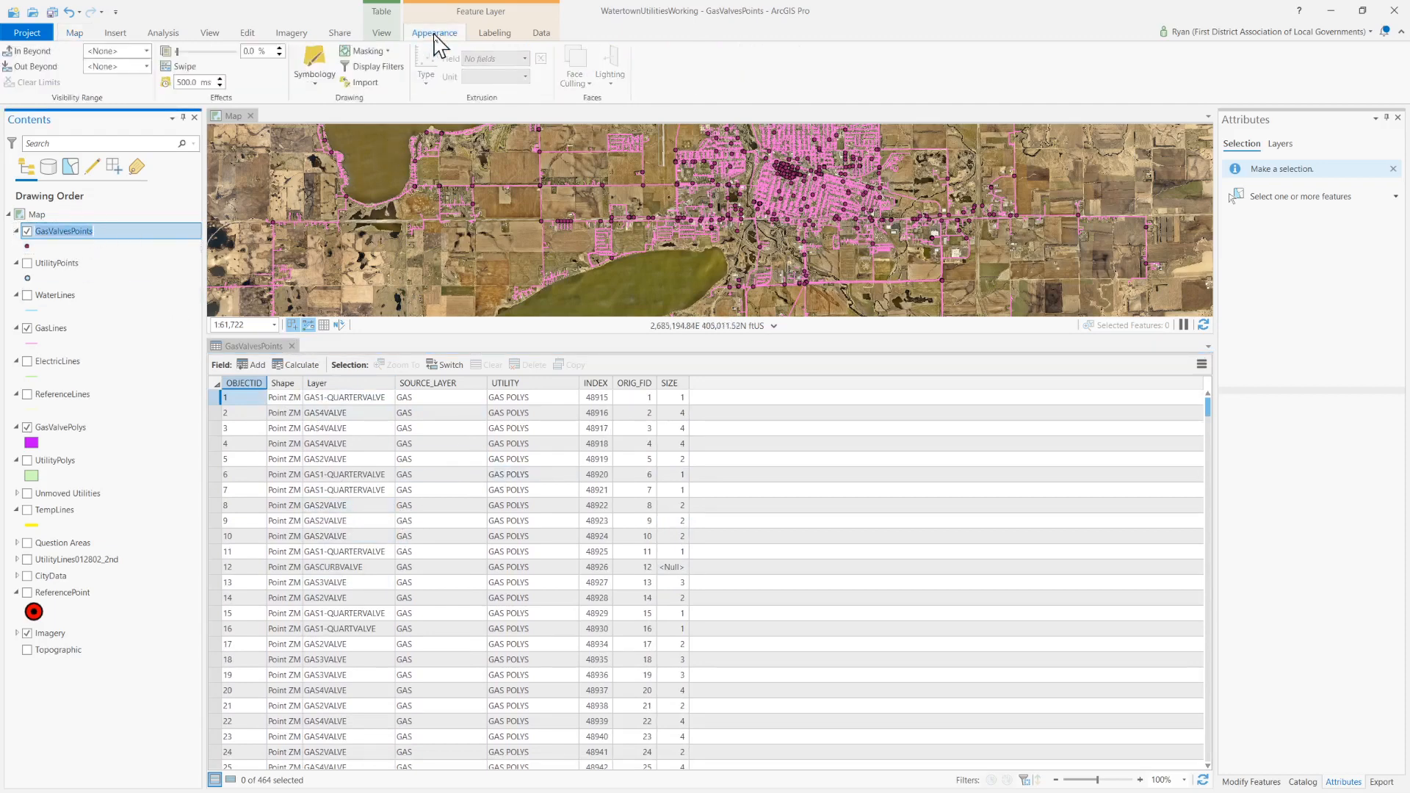
left_click(314, 59)
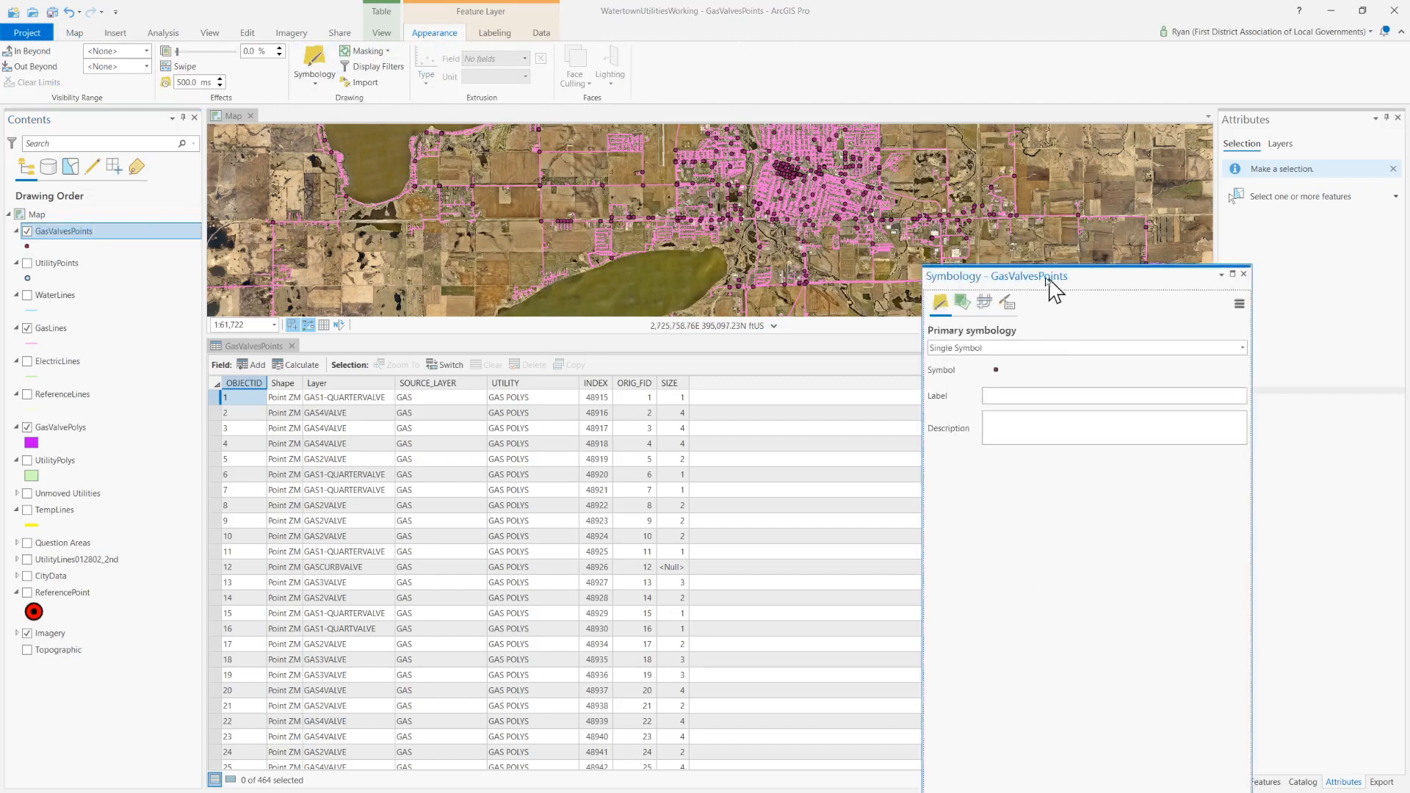
left_click_drag(1055, 290, 812, 222)
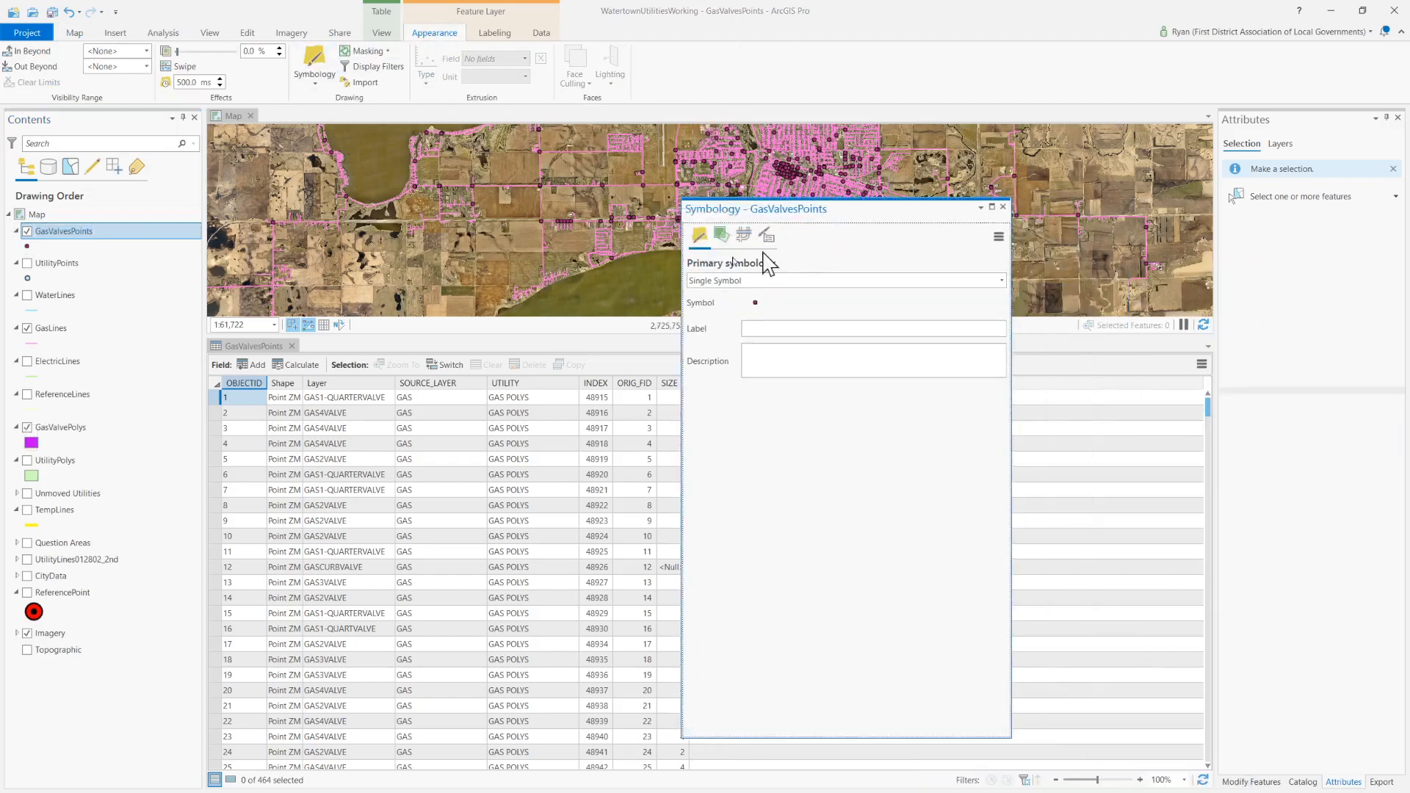
left_click(1001, 281)
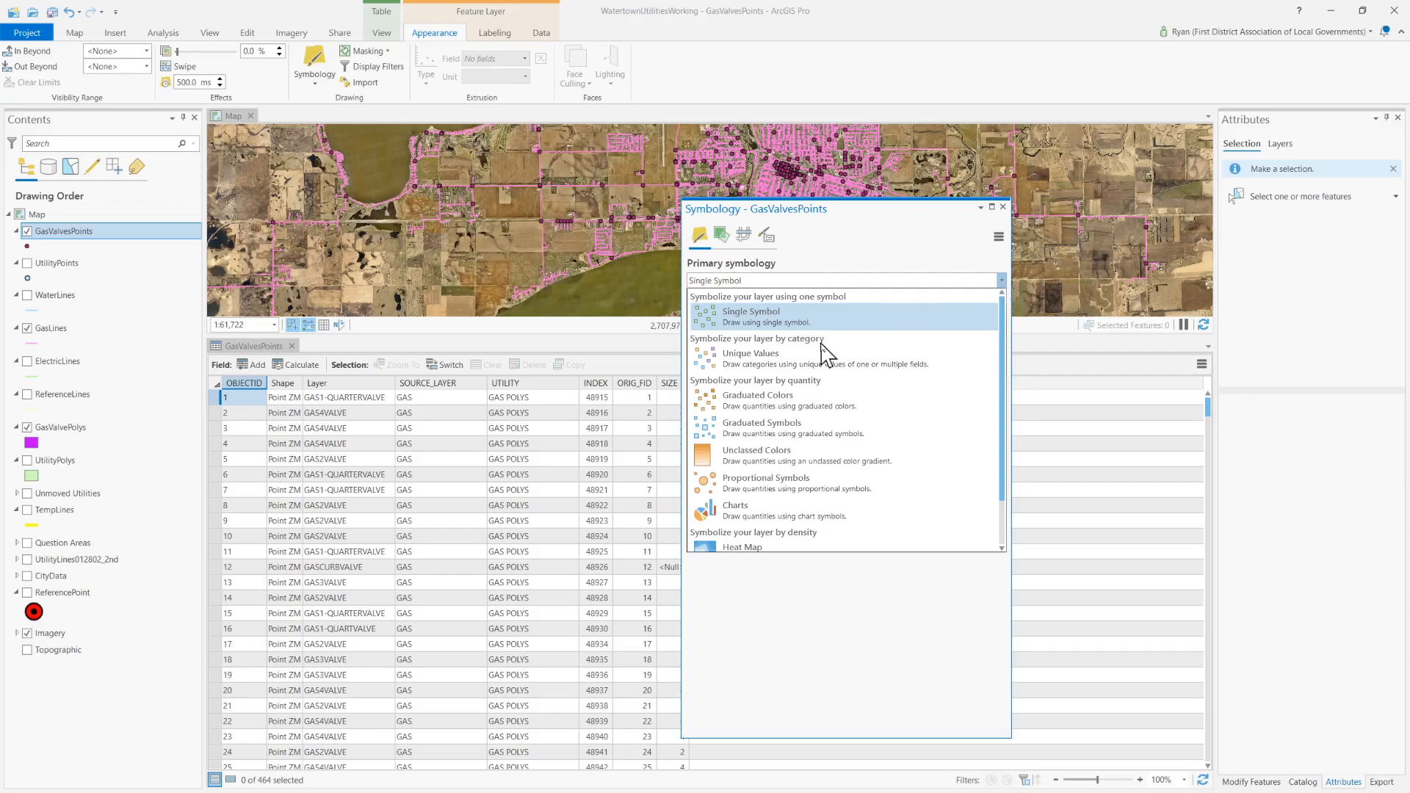
left_click(750, 360)
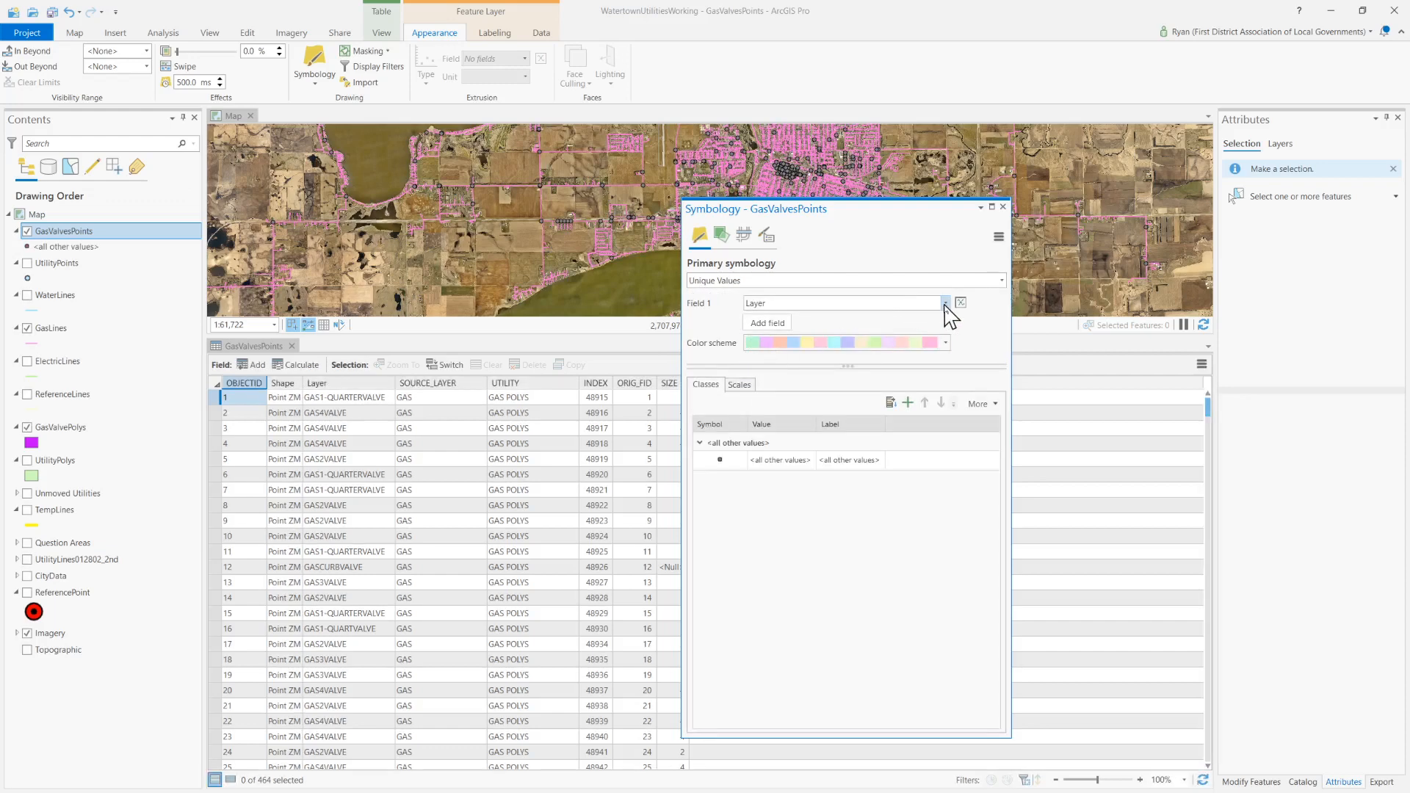
left_click(945, 303)
left_click(757, 387)
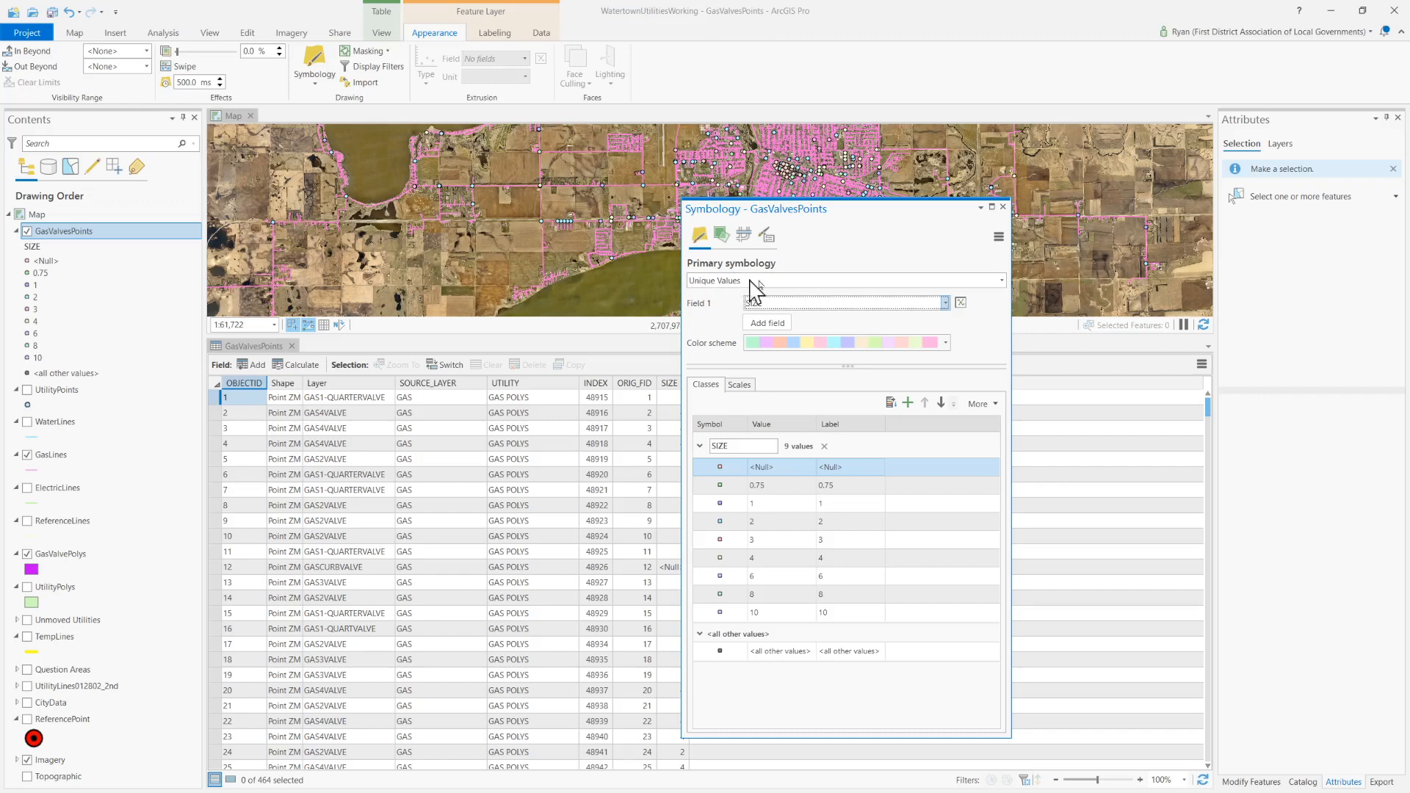
left_click(1001, 280)
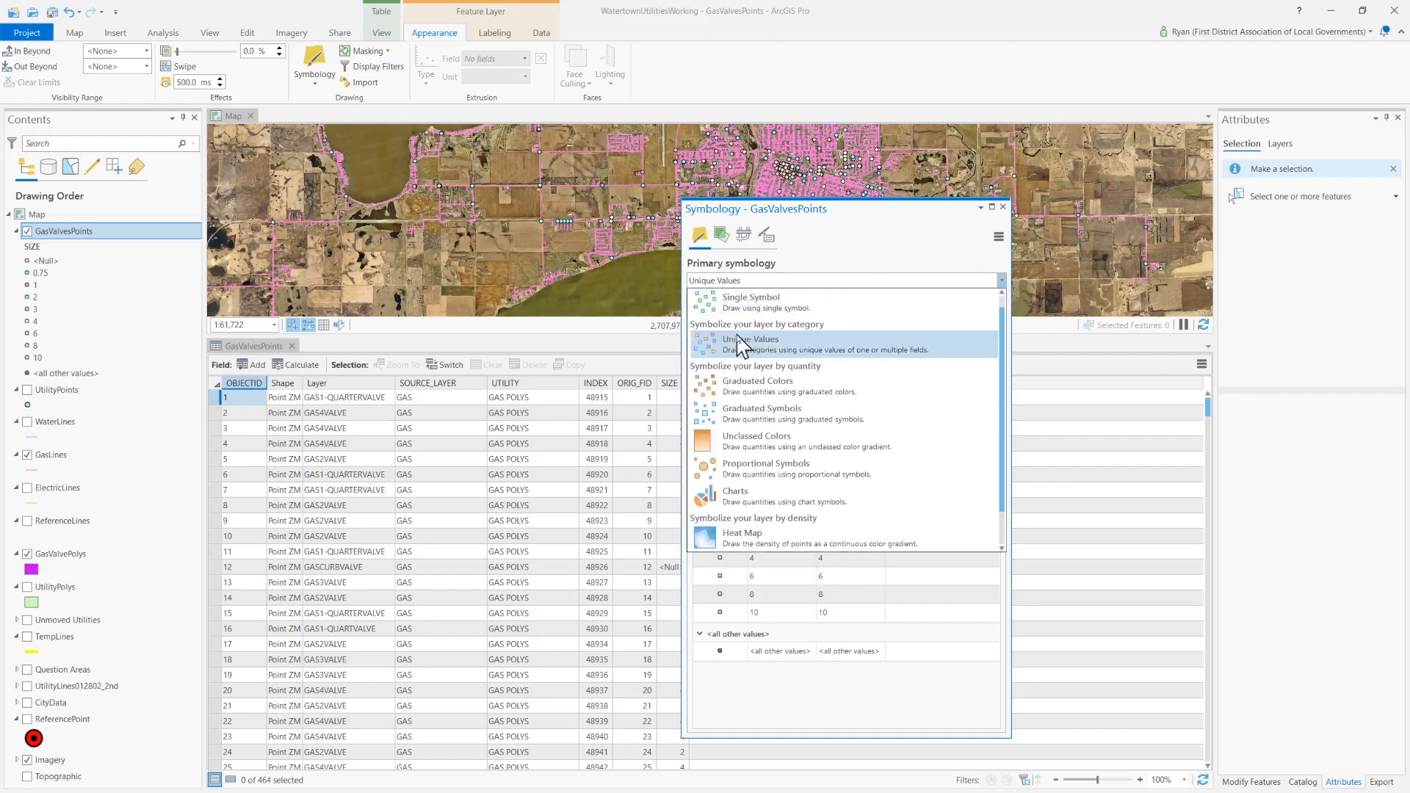
left_click(753, 367)
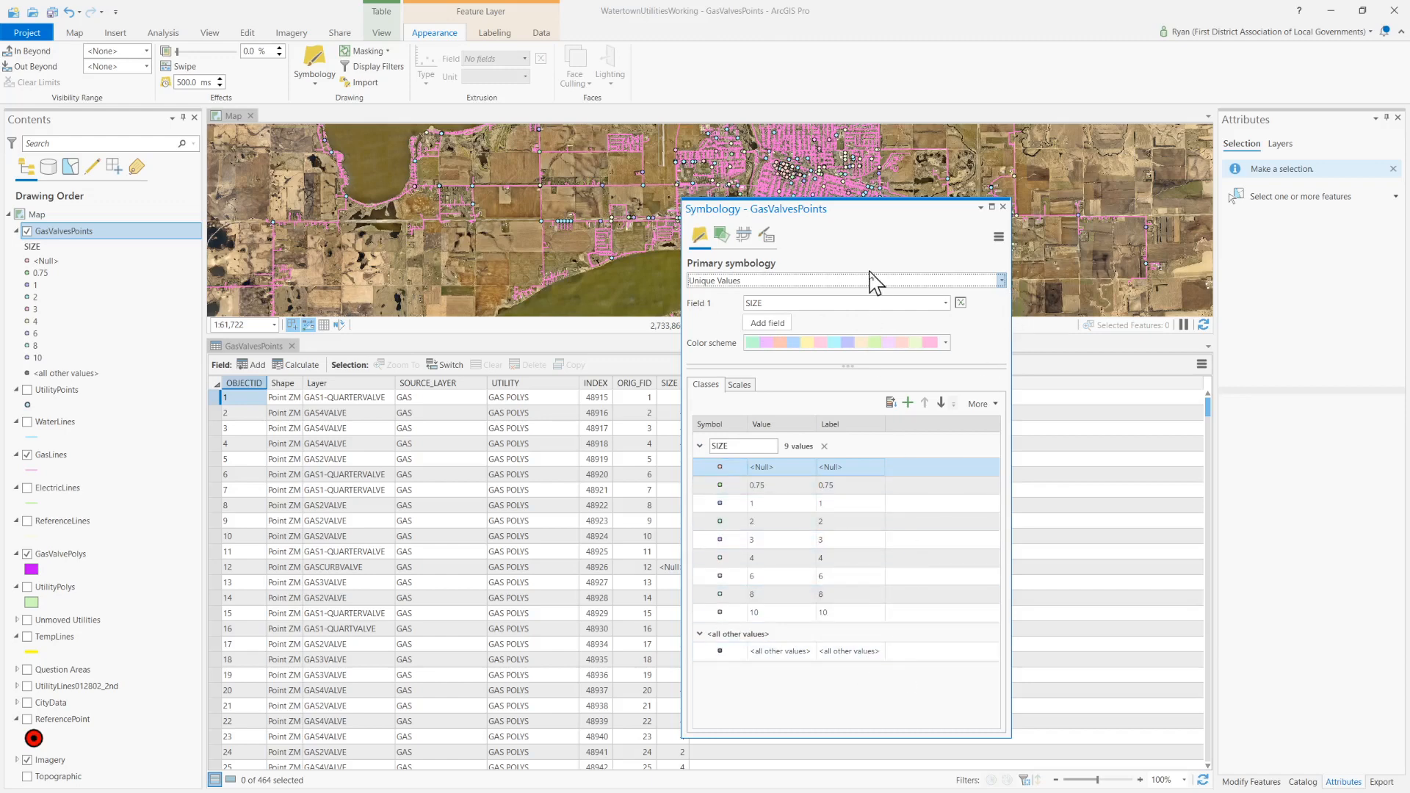
Apply the saturated multicolour scheme starting with teal and magenta to the SIZE classes, and close the GasValvesPoints attribute table
left_click_drag(873, 220, 886, 164)
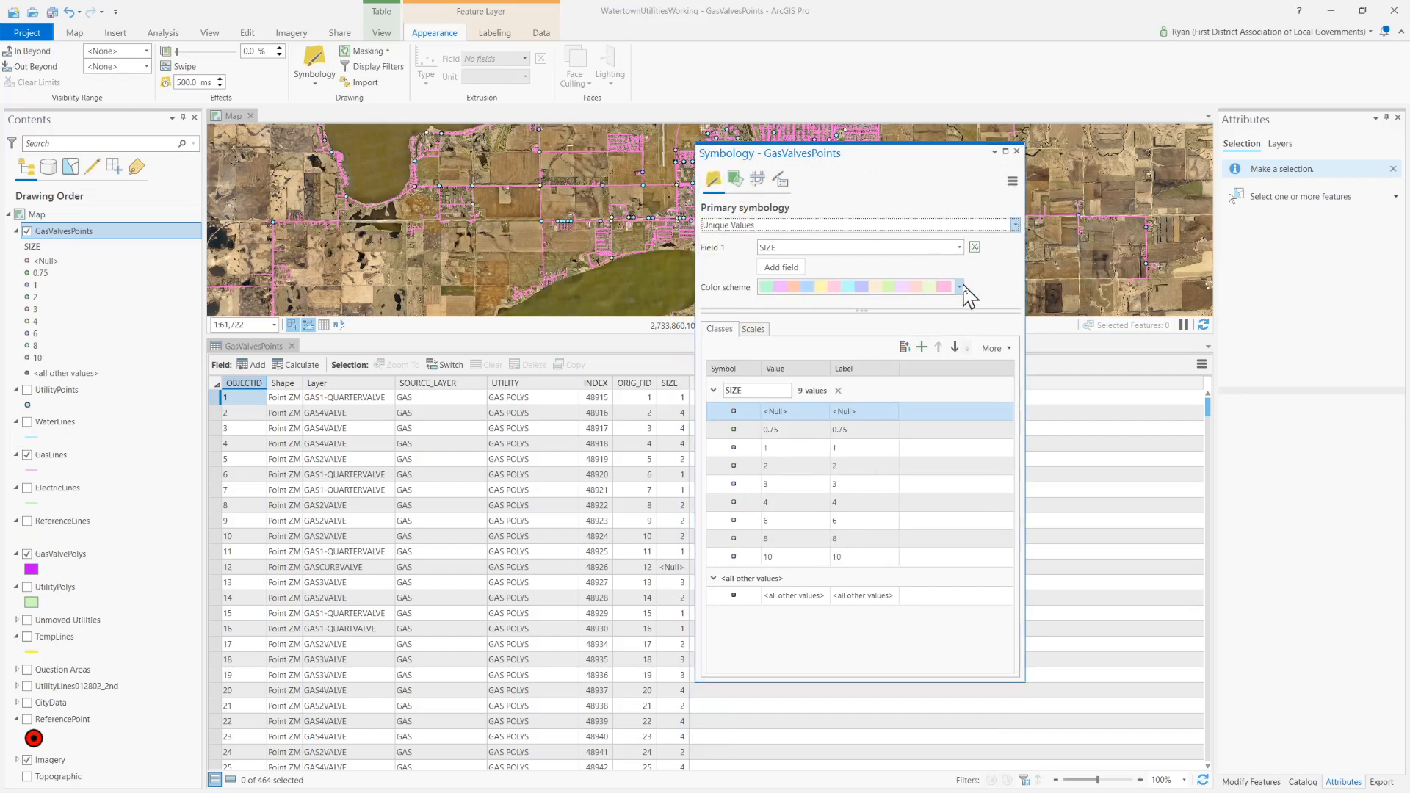
left_click(961, 287)
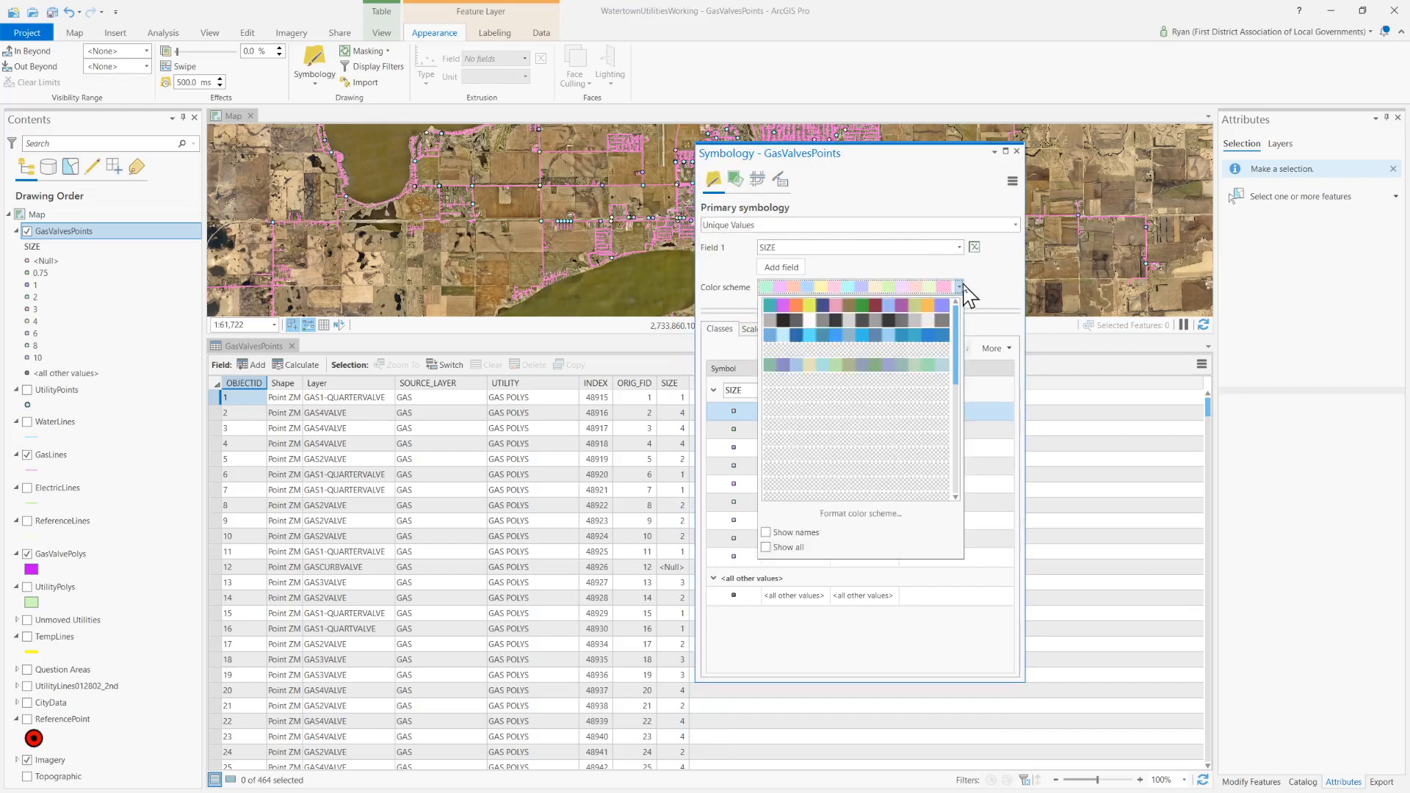
left_click(838, 307)
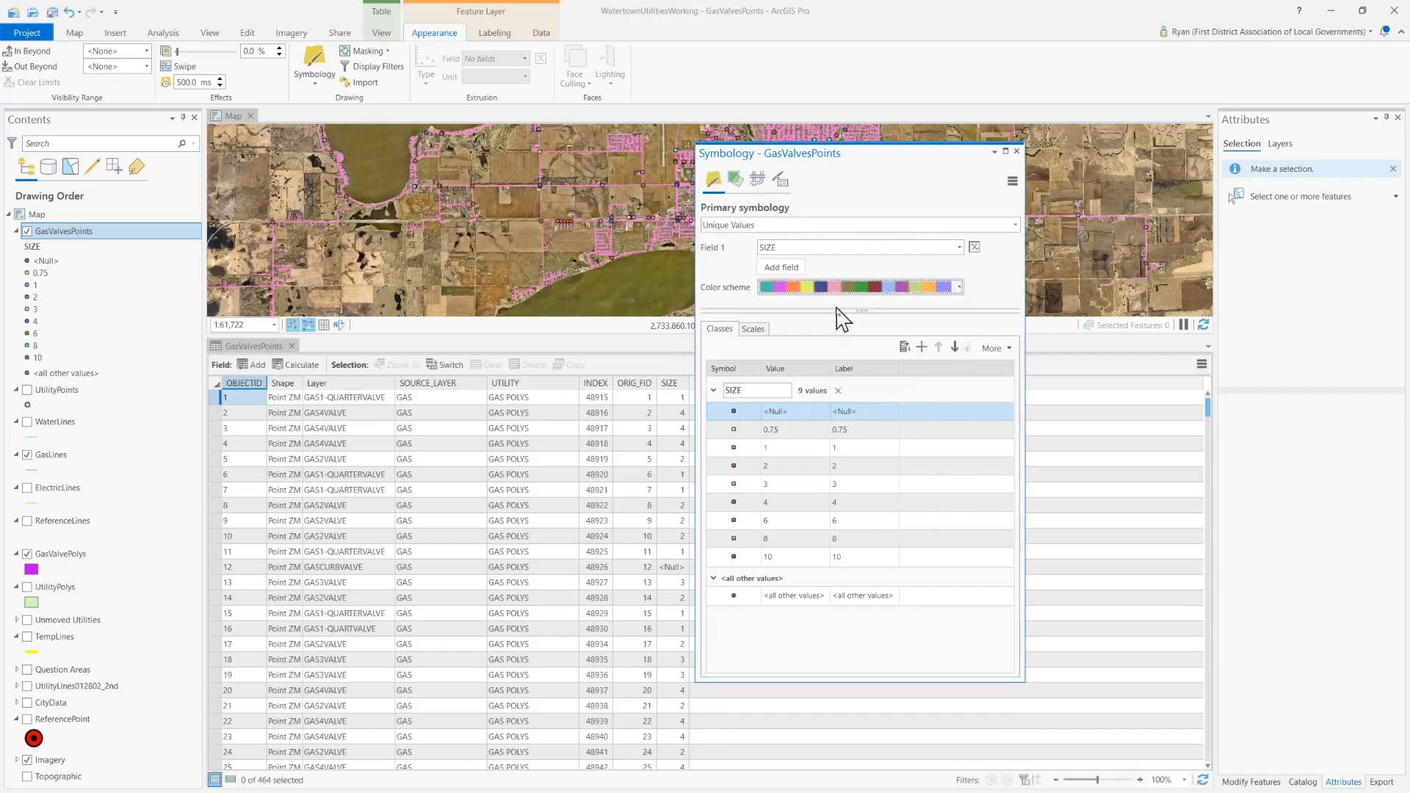
left_click(874, 452, "ctrl")
left_click_drag(780, 161, 1398, 308)
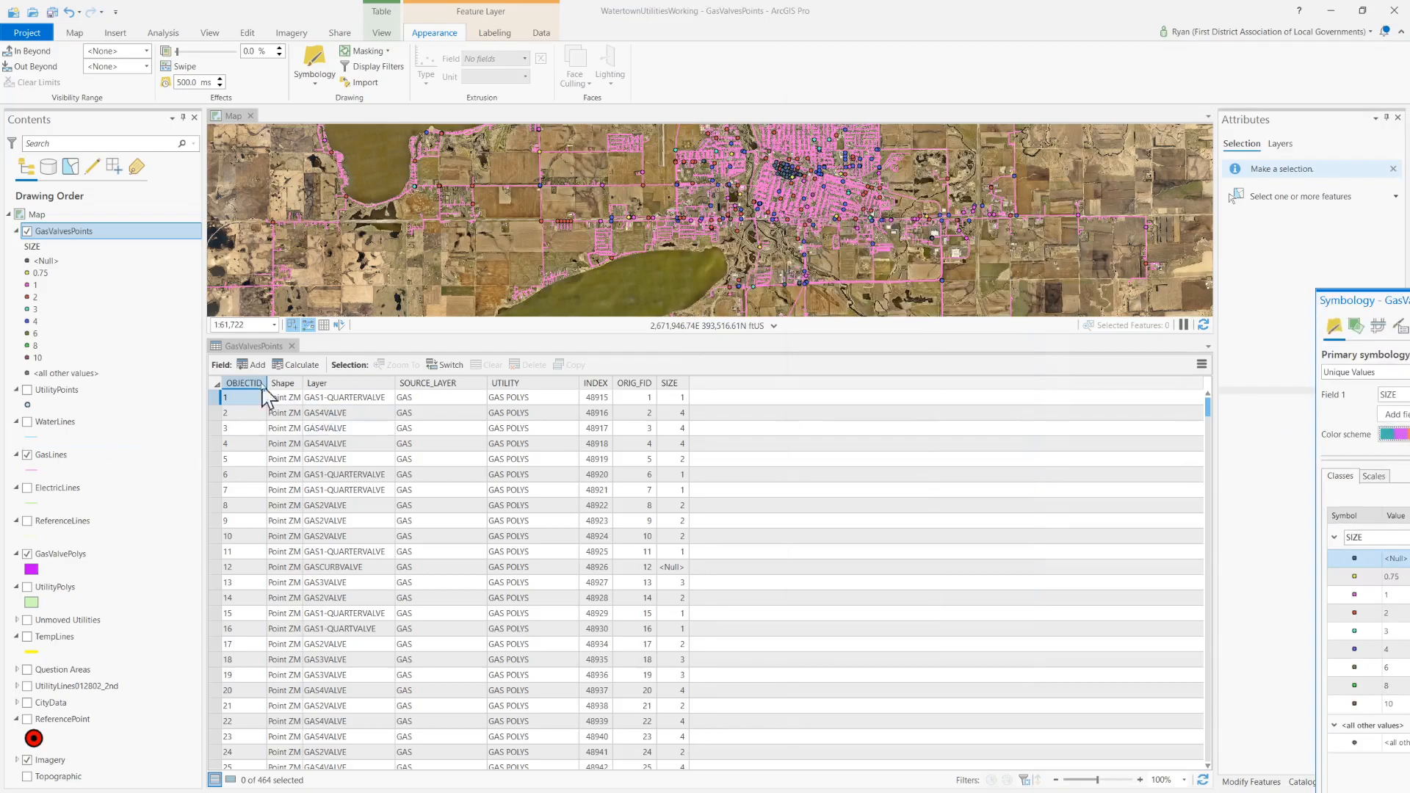
left_click(292, 346)
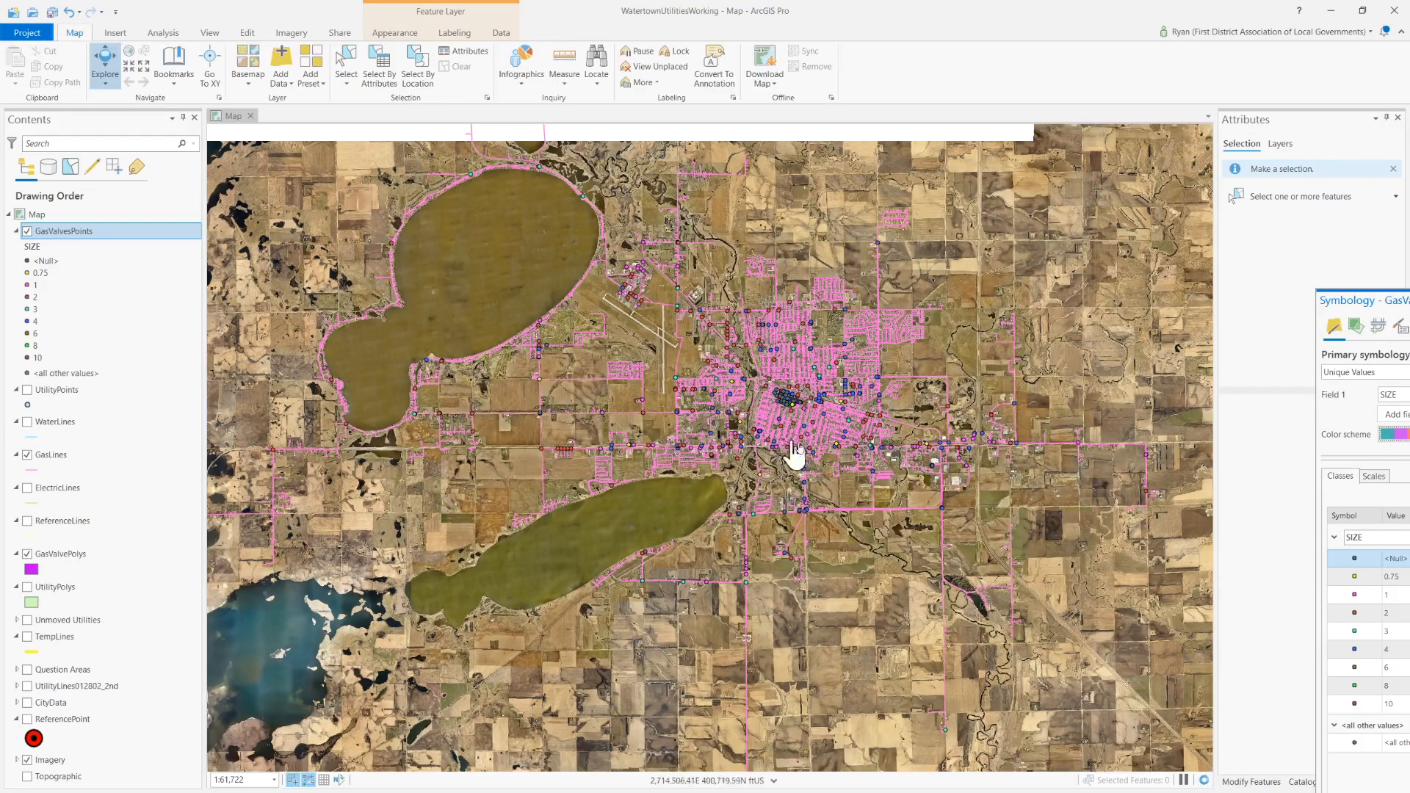
scroll(813, 414, "up", 5)
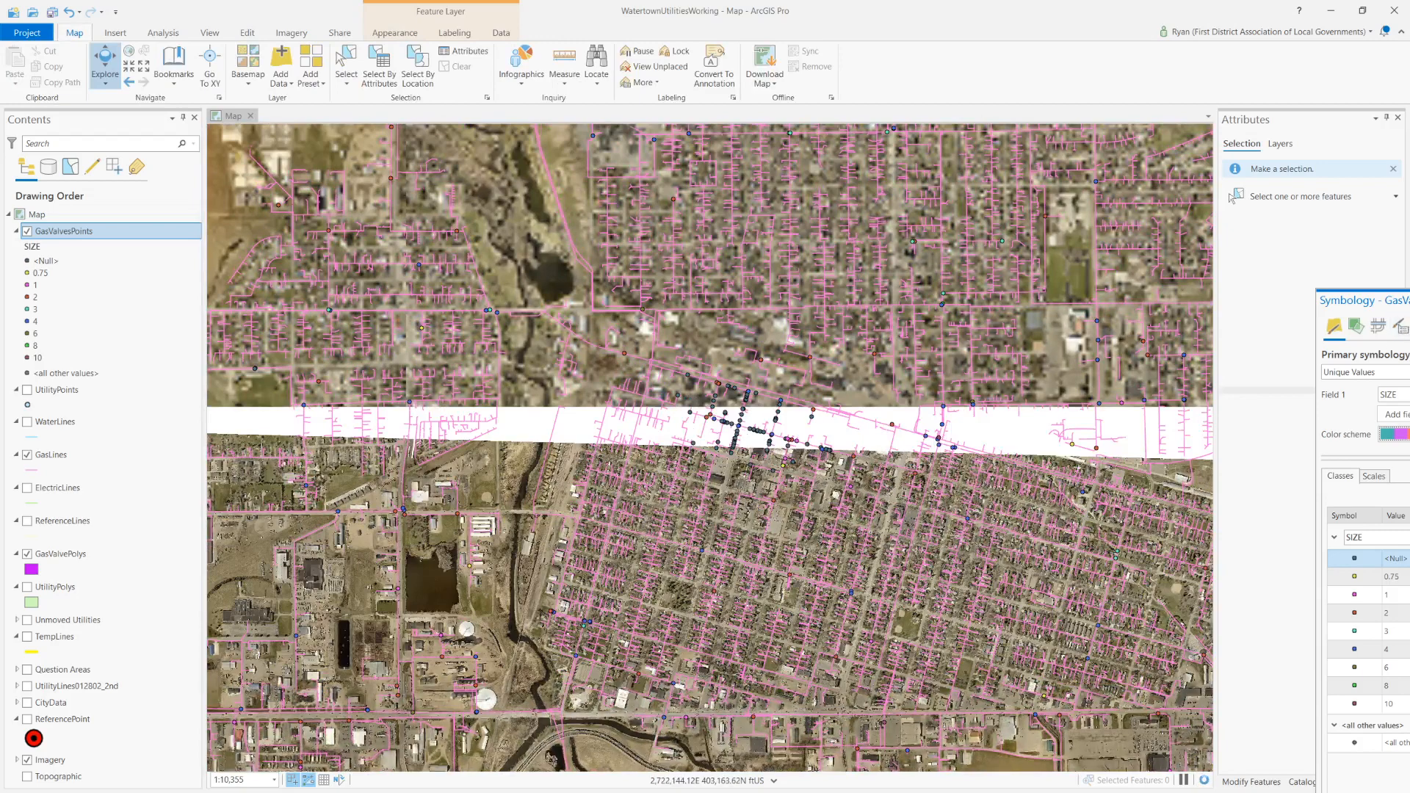
Change the point symbol of the size 1 valve class to the Circle 3 symbol
left_click_drag(1399, 301, 969, 171)
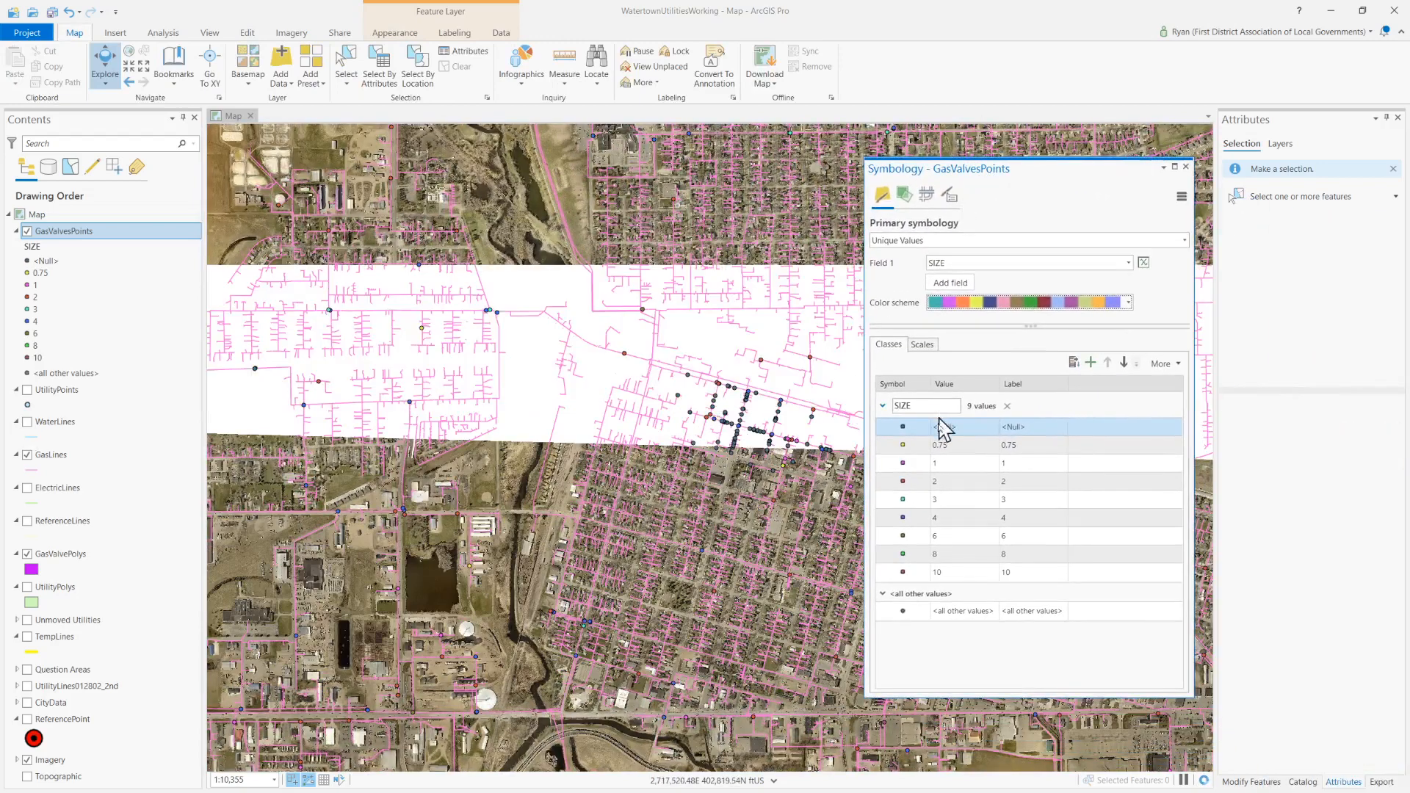
left_click(901, 464)
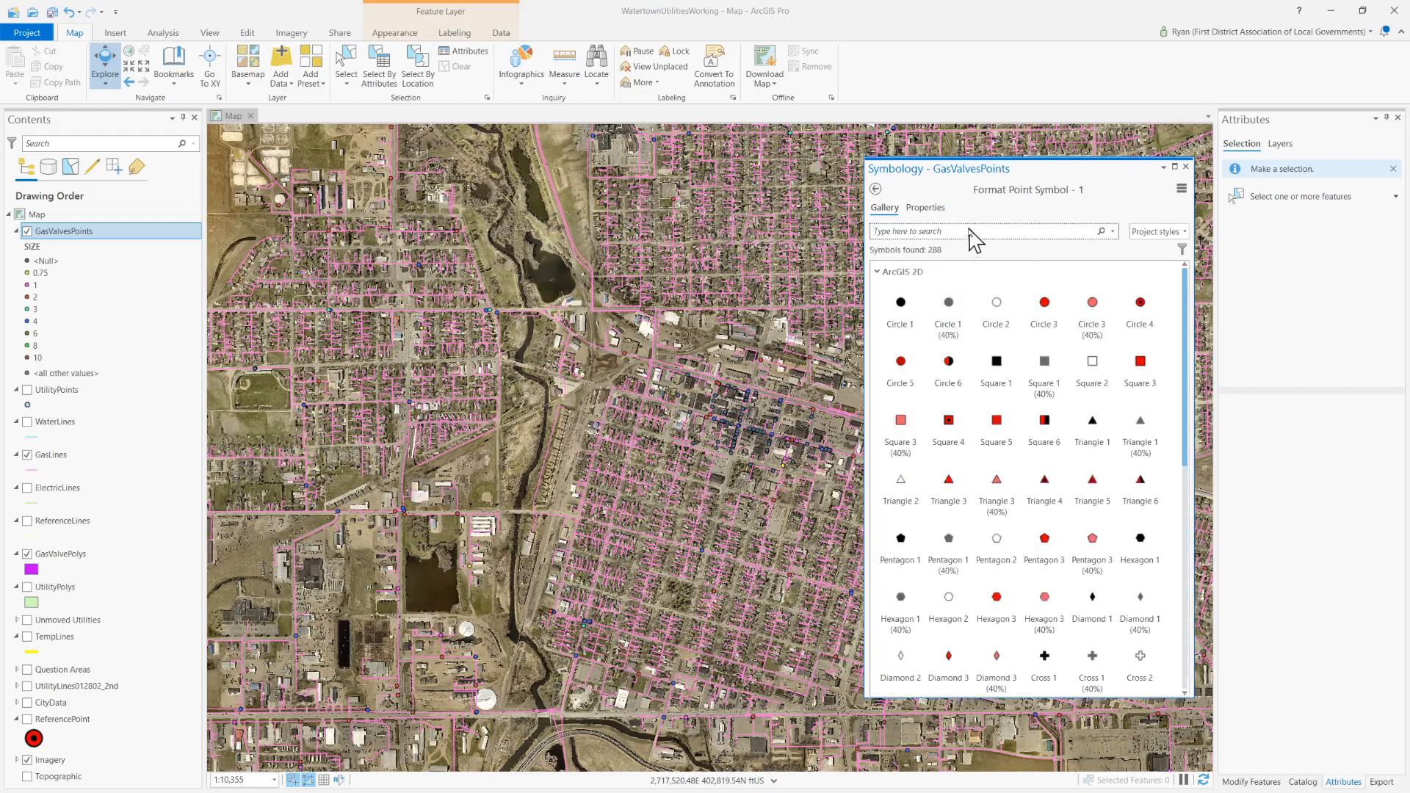
left_click(1043, 312)
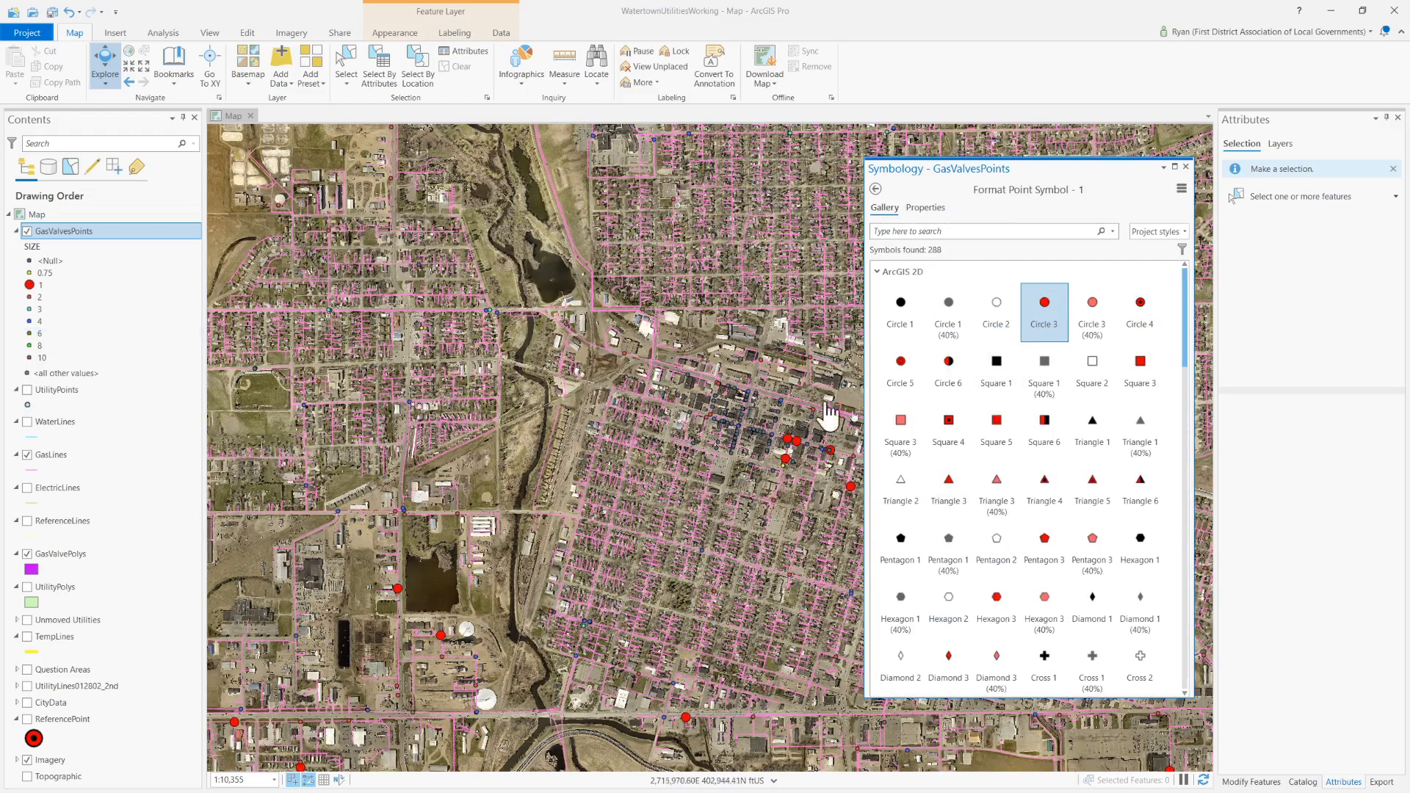
left_click(875, 189)
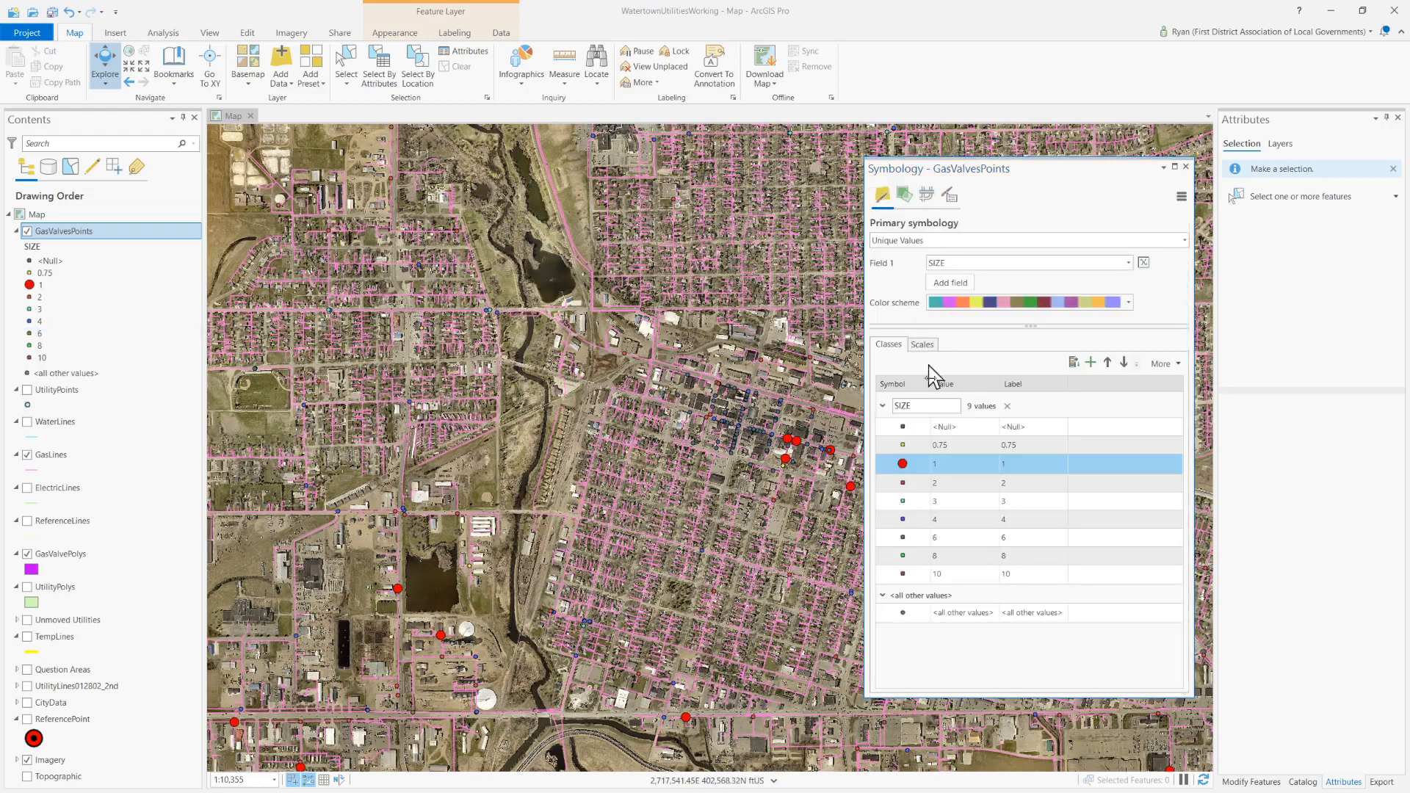
Give the 0.75 valve class the Circle 3 symbol and apply yellow as its colour
left_click(903, 446)
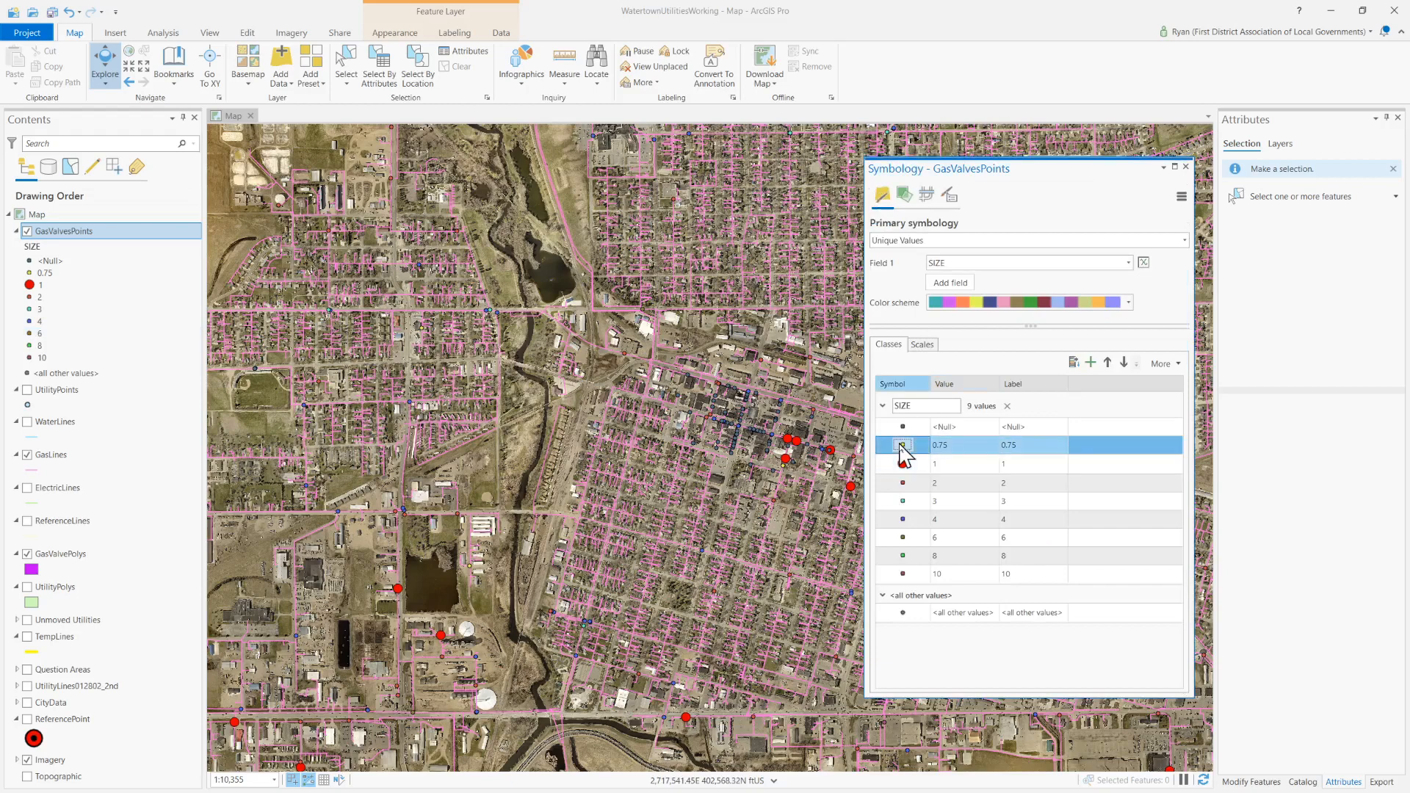
left_click(1044, 304)
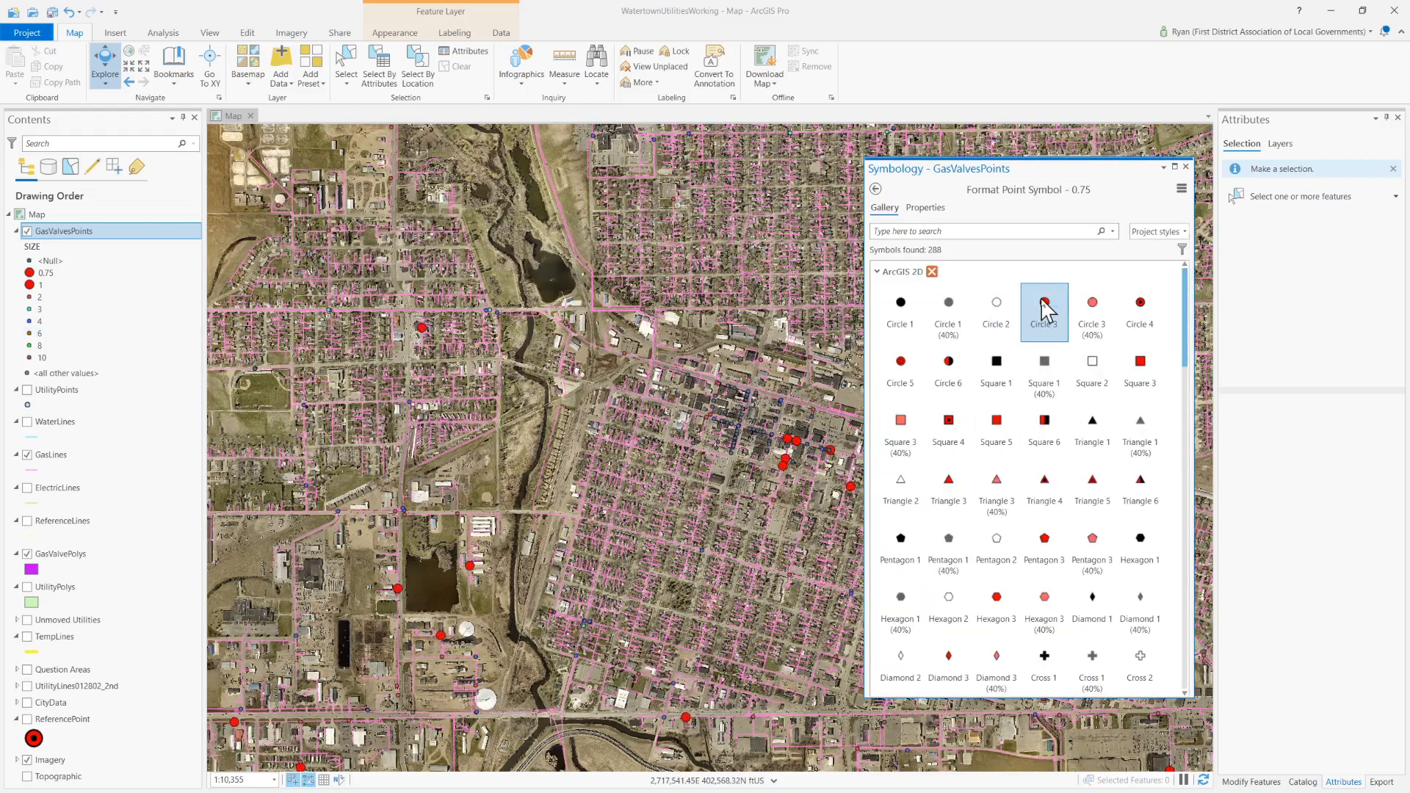
left_click(942, 211)
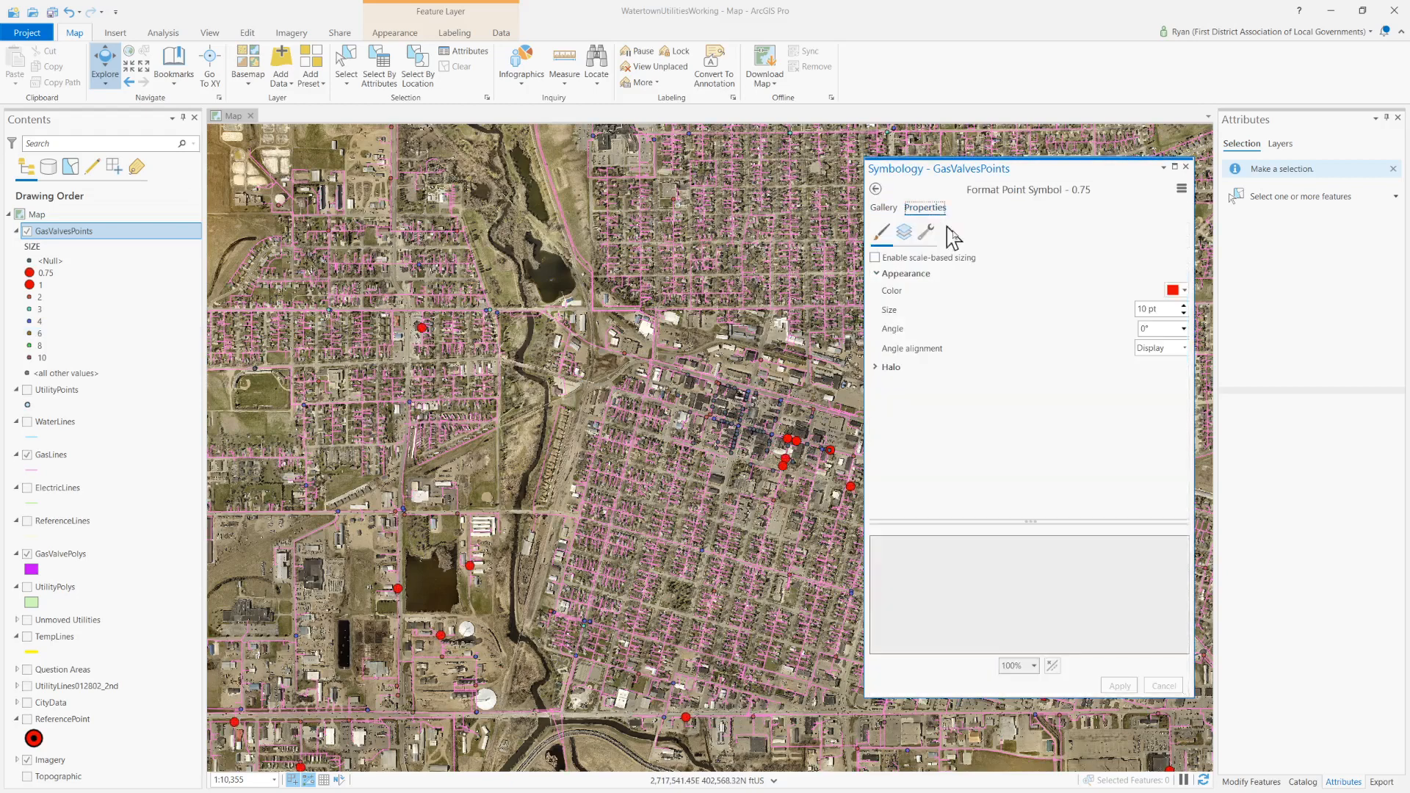
left_click(1175, 290)
left_click(1236, 364)
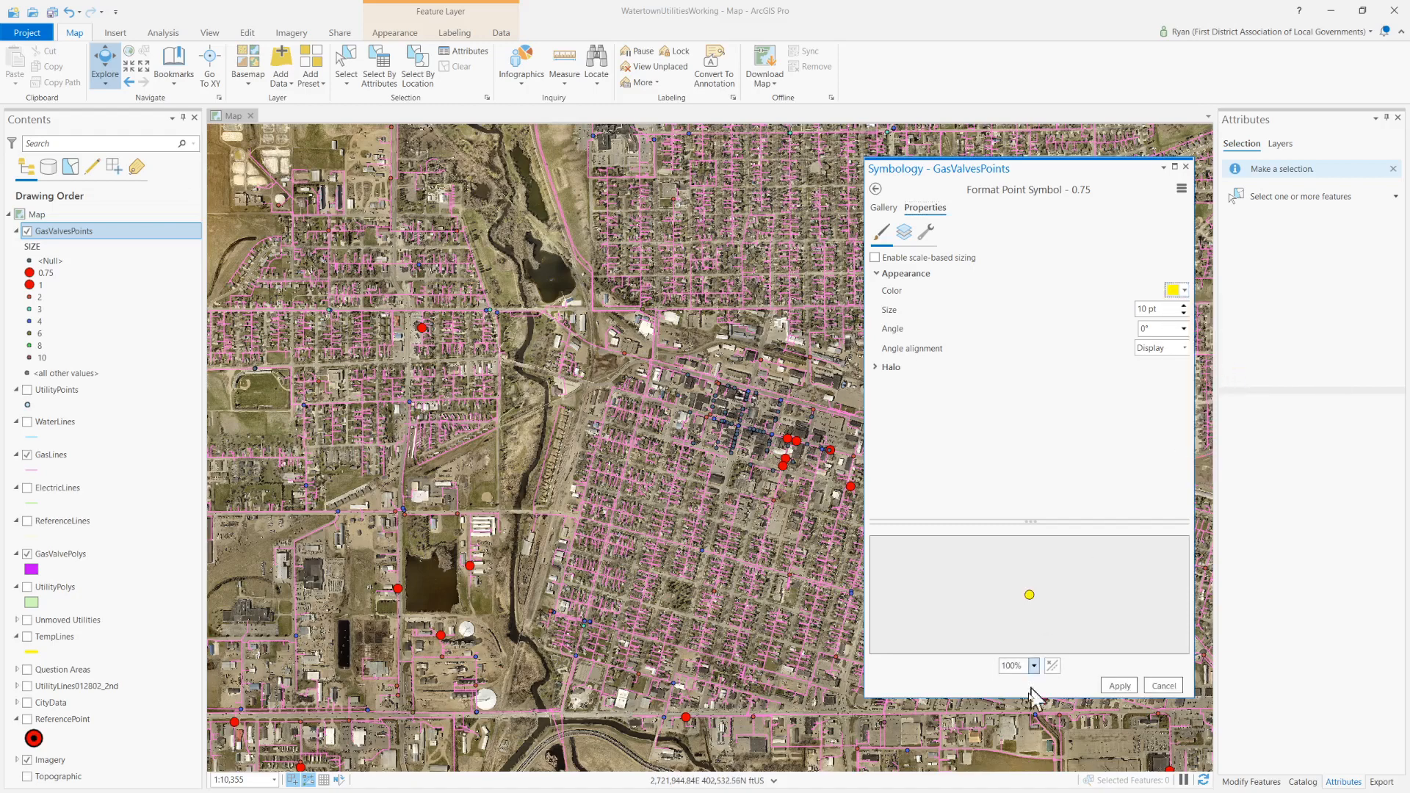
left_click(1119, 685)
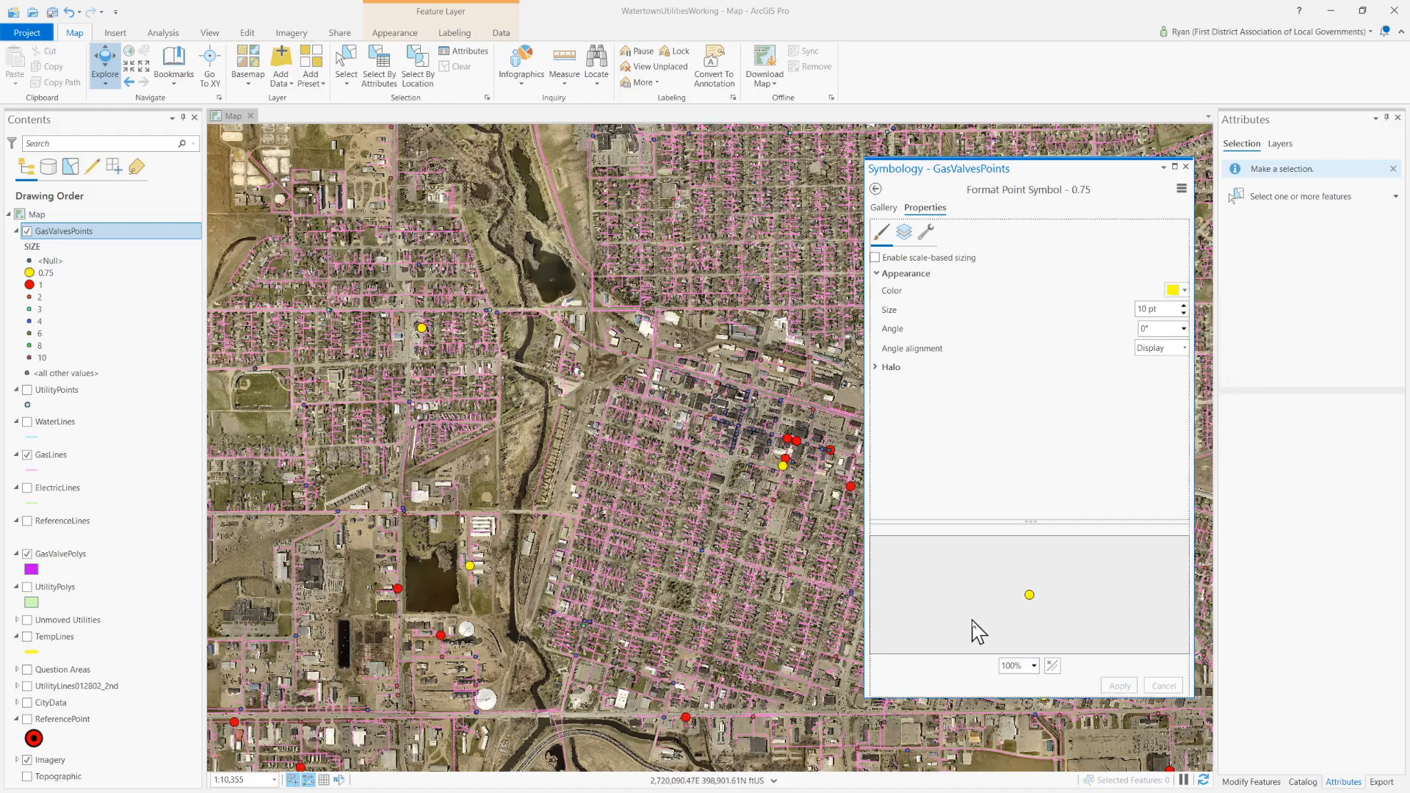
left_click(885, 210)
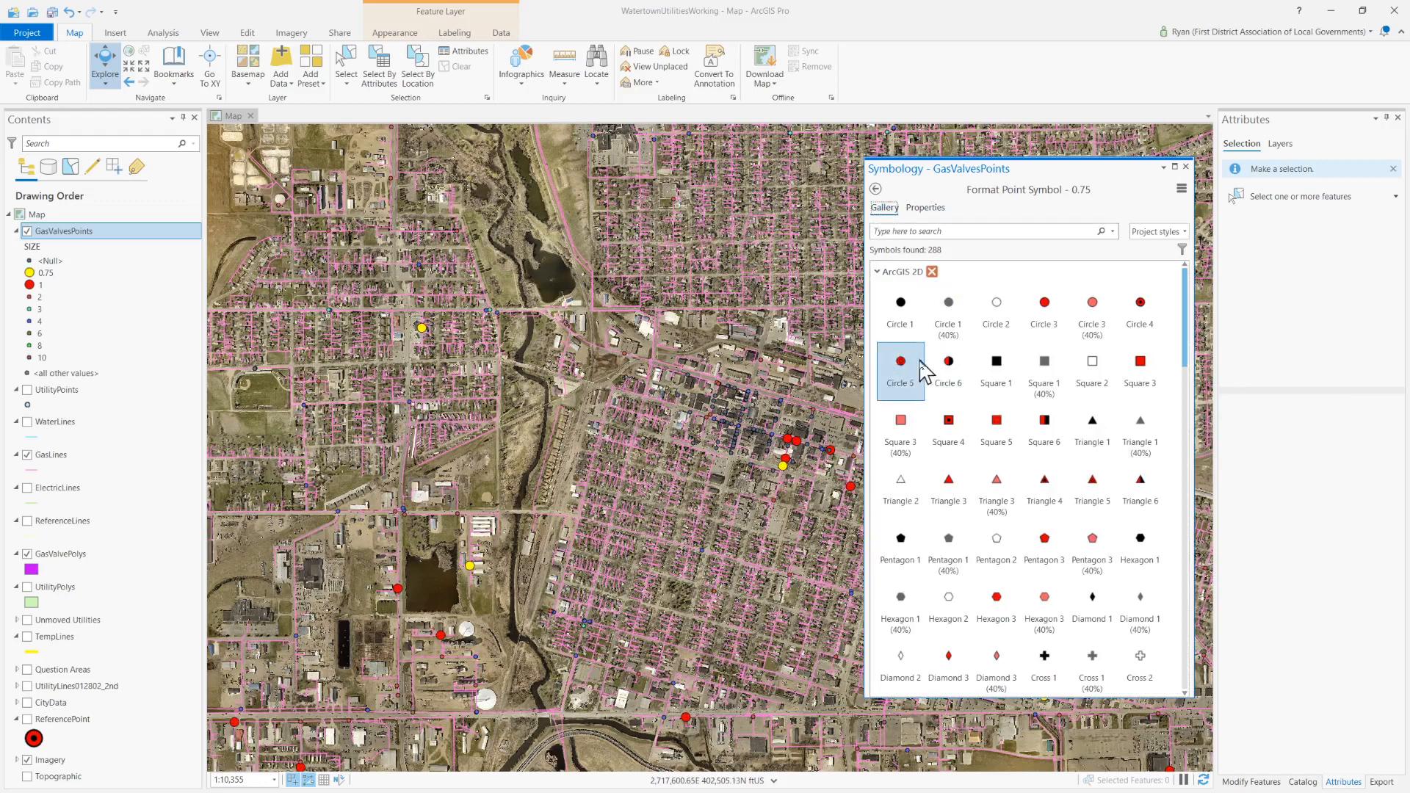
left_click(876, 188)
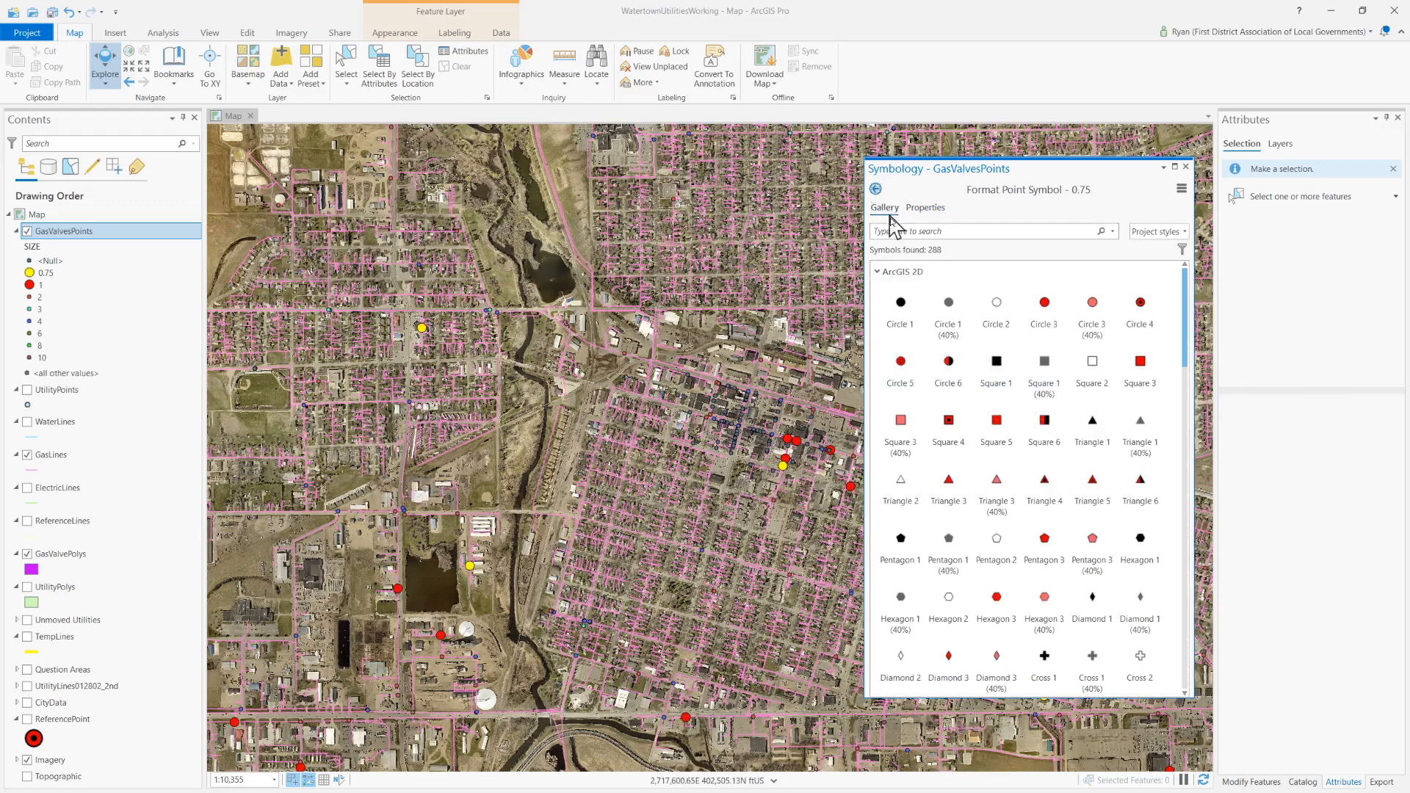